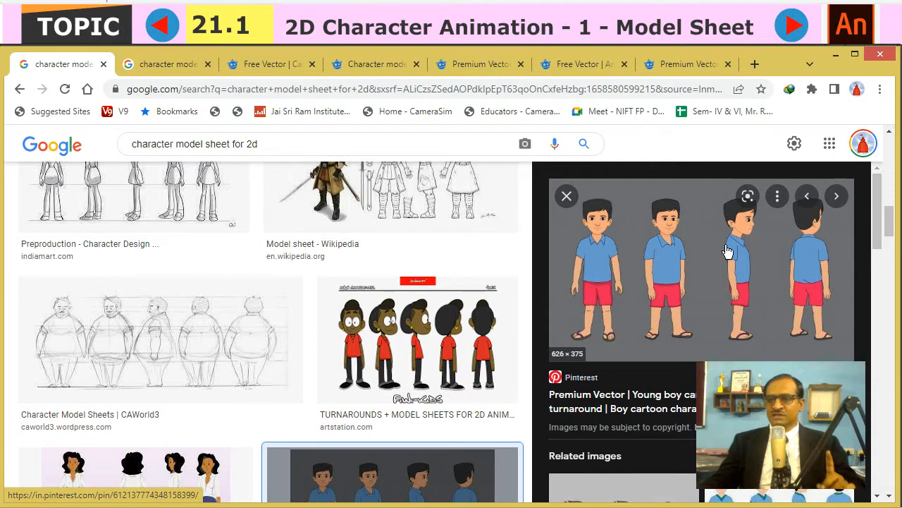
{"action": "scroll", "coordinate": [892, 211], "scroll_direction": "up", "scroll_amount": 3}
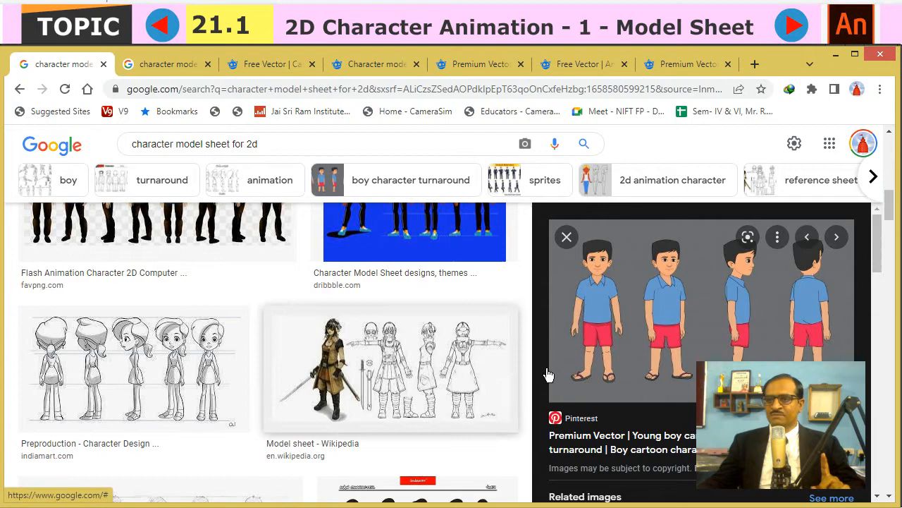
{"action": "scroll", "coordinate": [893, 205], "scroll_direction": "up", "scroll_amount": 5}
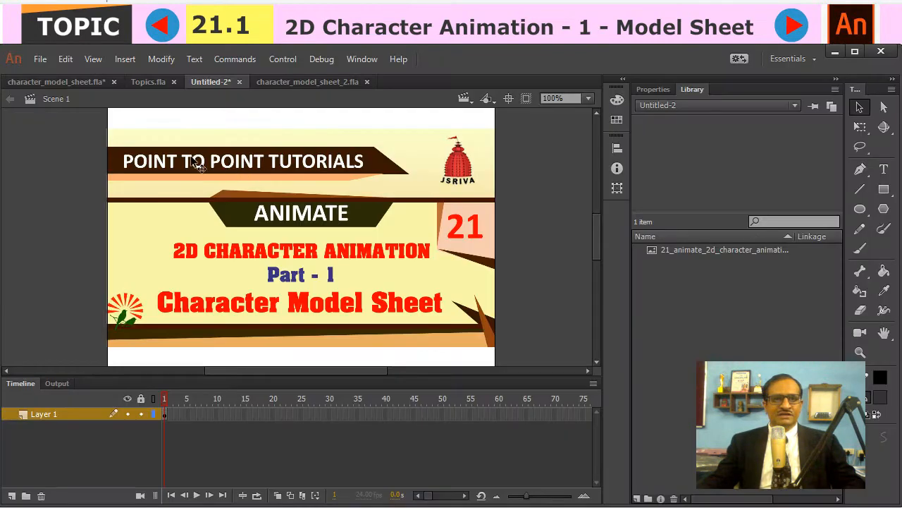
- Switch to character_model_sheet.fla in Animate and examine its full-body views, head expressions, arm and leg poses and hand props
{"action": "left_click", "coordinate": [52, 83]}
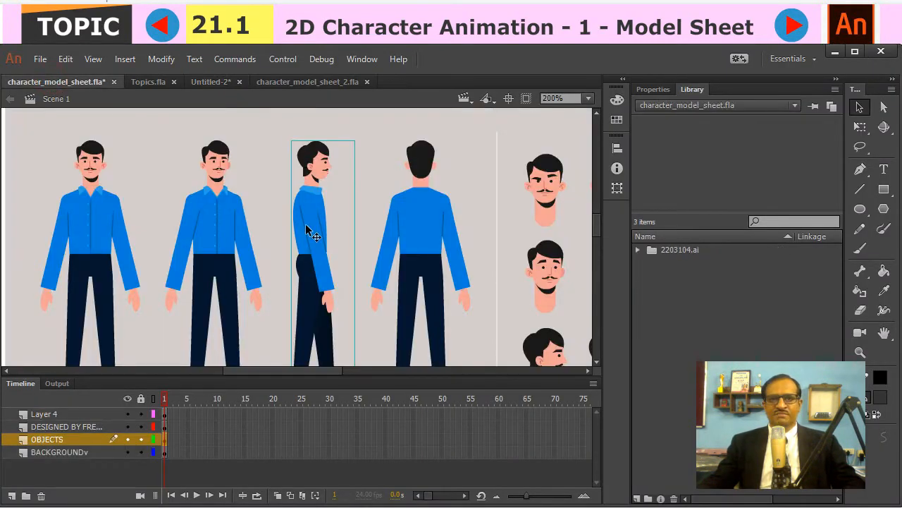
{"action": "left_click_drag", "start_coordinate": [232, 234], "coordinate": [384, 216]}
{"action": "key", "text": "ctrl+minus"}
{"action": "left_click_drag", "start_coordinate": [378, 304], "coordinate": [361, 183]}
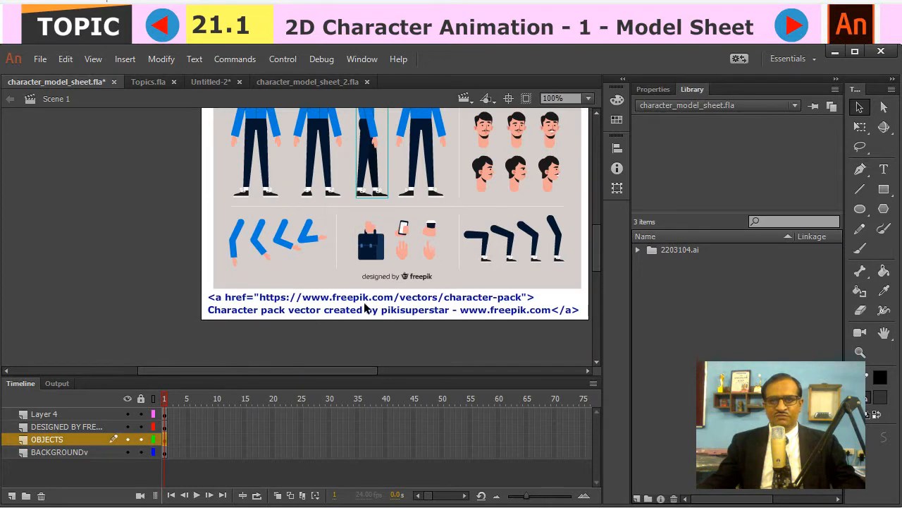
{"action": "left_click_drag", "start_coordinate": [467, 173], "coordinate": [493, 288]}
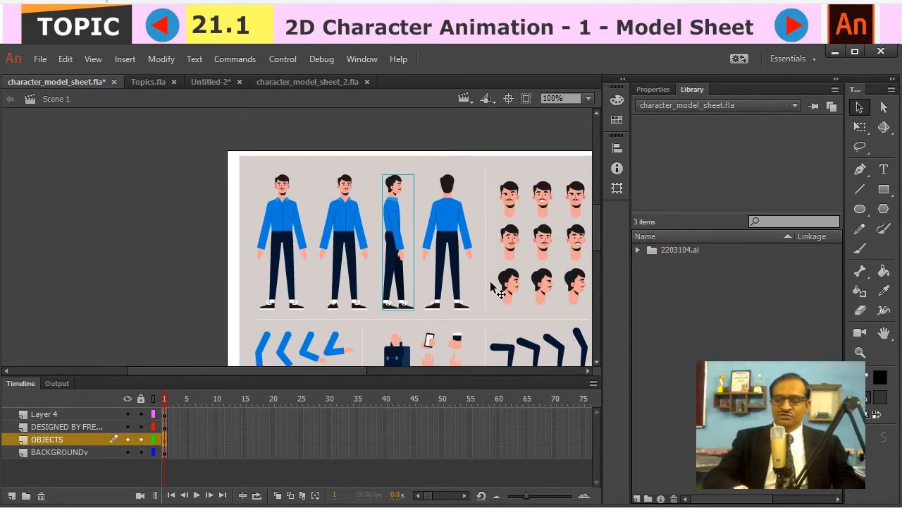
{"action": "key", "text": "ctrl+equal"}
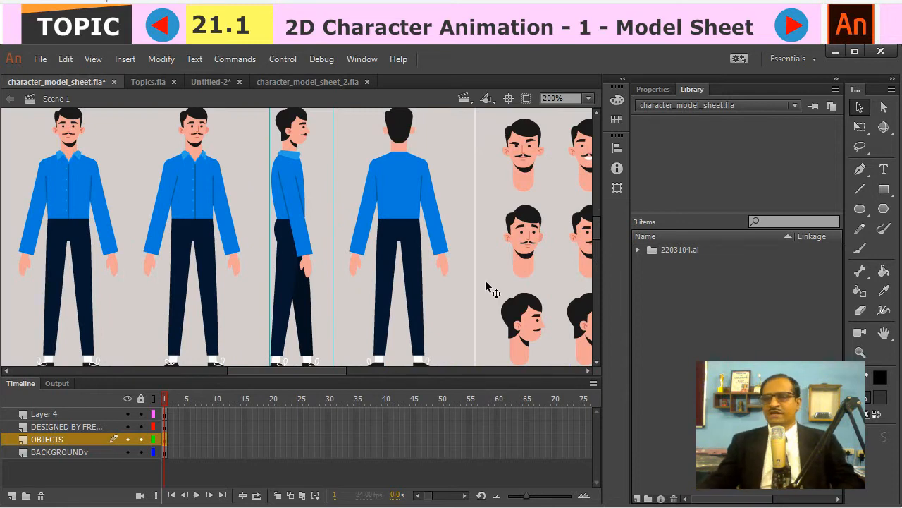
{"action": "left_click_drag", "start_coordinate": [263, 191], "coordinate": [312, 205]}
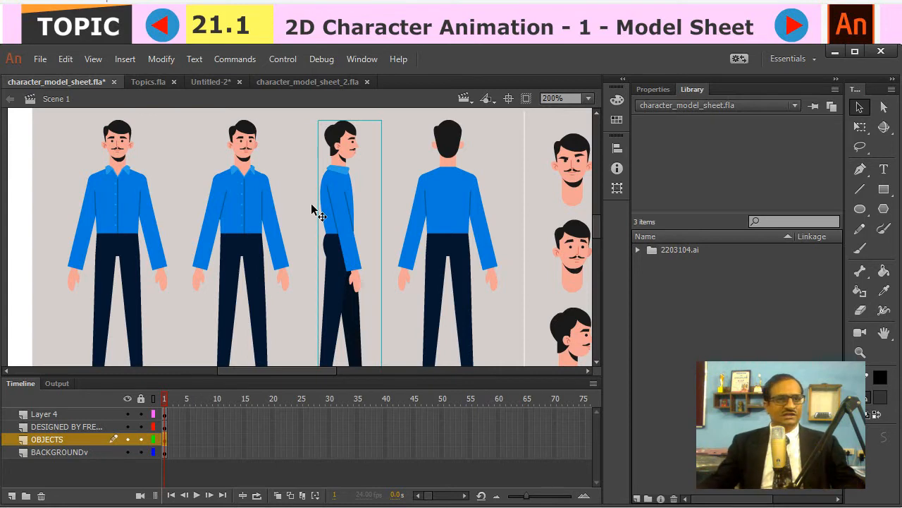
{"action": "left_click_drag", "start_coordinate": [317, 268], "coordinate": [175, 245]}
{"action": "left_click_drag", "start_coordinate": [398, 235], "coordinate": [222, 301]}
{"action": "left_click_drag", "start_coordinate": [384, 333], "coordinate": [394, 200]}
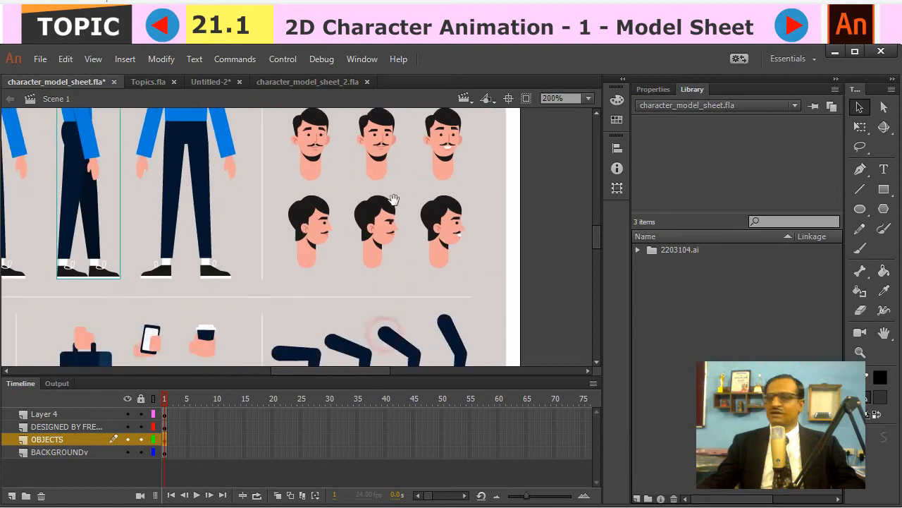
{"action": "left_click_drag", "start_coordinate": [243, 233], "coordinate": [370, 304]}
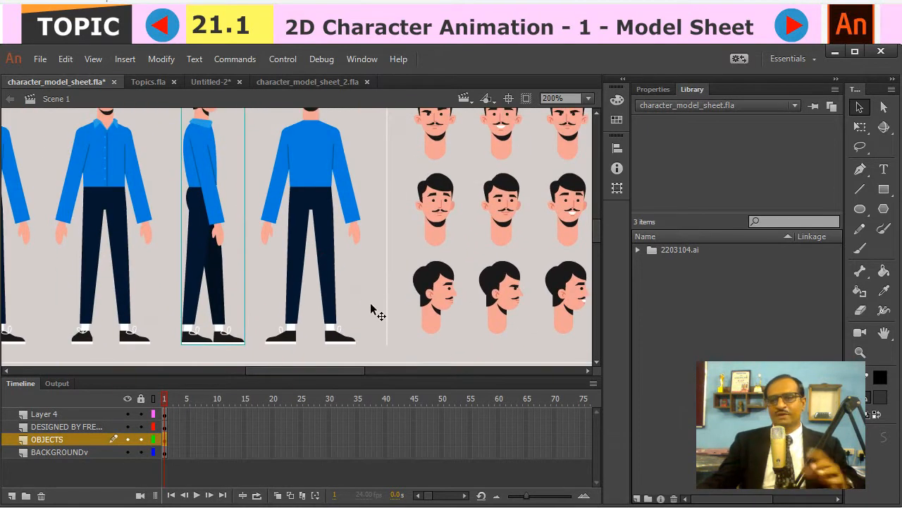
{"action": "left_click_drag", "start_coordinate": [238, 210], "coordinate": [399, 228]}
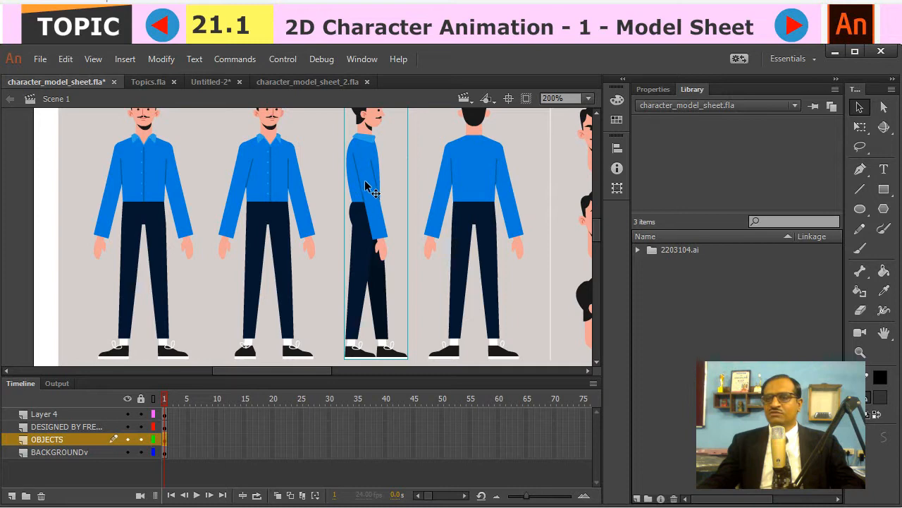
- Switch to the character_model_sheet_2.fla document and review its library of body-part symbols
{"action": "left_click", "coordinate": [313, 83]}
{"action": "mouse_move", "coordinate": [283, 176]}
{"action": "left_mouse_down"}
{"action": "mouse_move", "coordinate": [316, 246]}
{"action": "mouse_move", "coordinate": [290, 177]}
{"action": "left_mouse_up"}
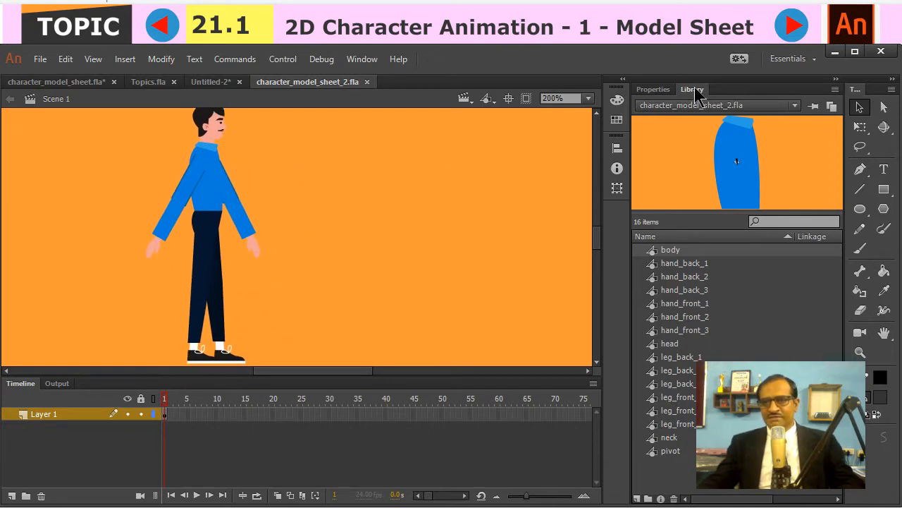
{"action": "left_click", "coordinate": [353, 61]}
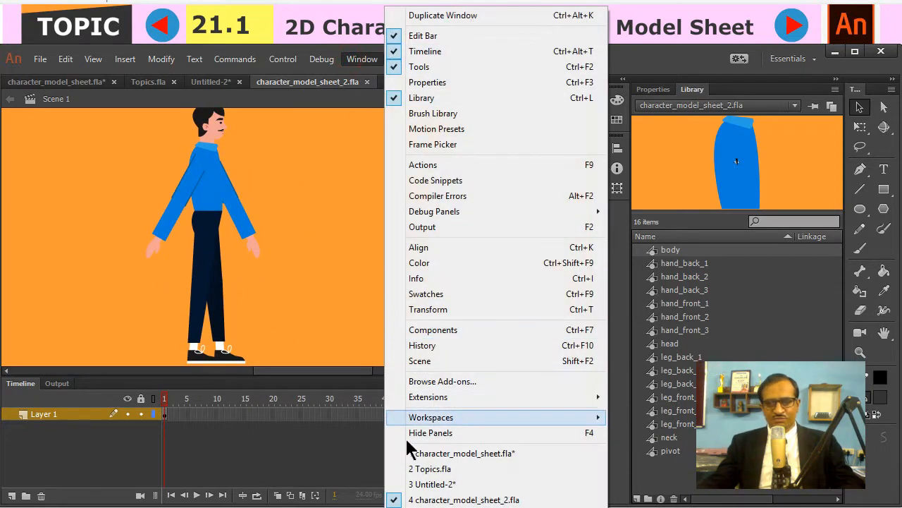
{"action": "left_click", "coordinate": [684, 94]}
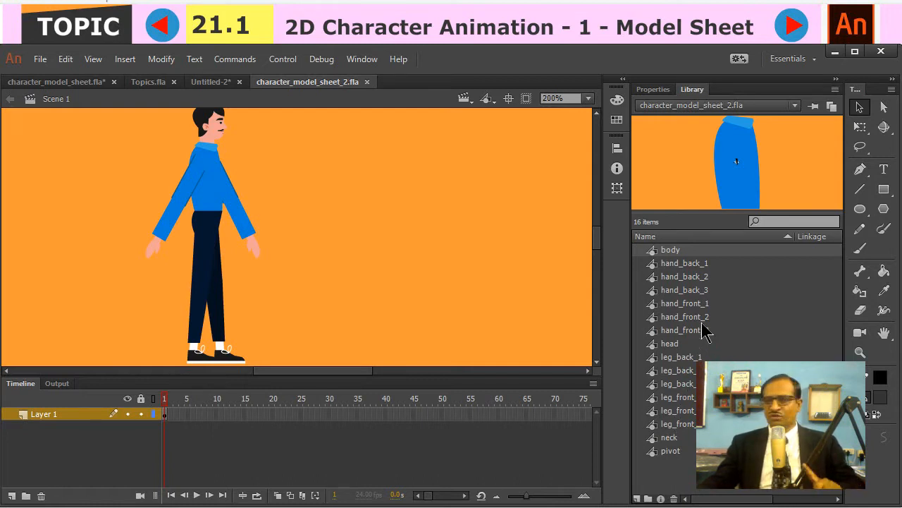
- Place a copy of the complete side-view character to the right of the original
{"action": "left_click", "coordinate": [220, 186]}
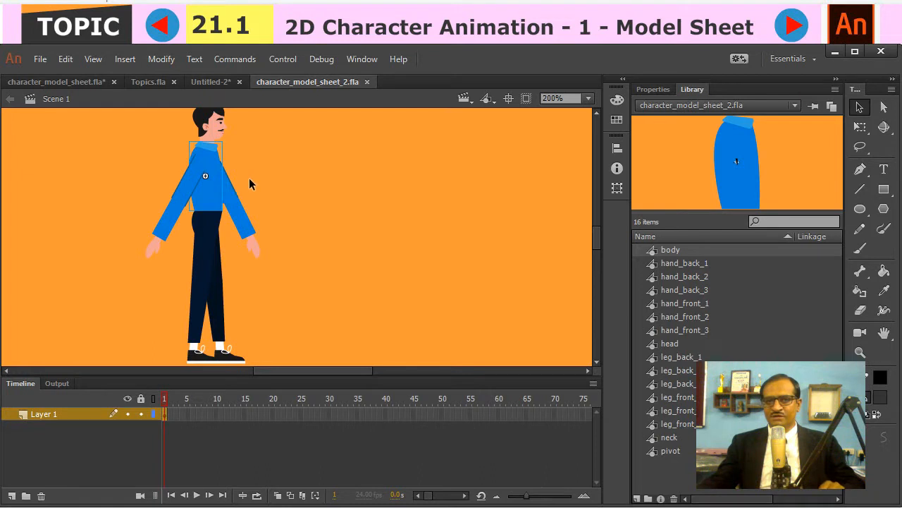
{"action": "left_click", "coordinate": [282, 174]}
{"action": "key", "text": "ctrl+a"}
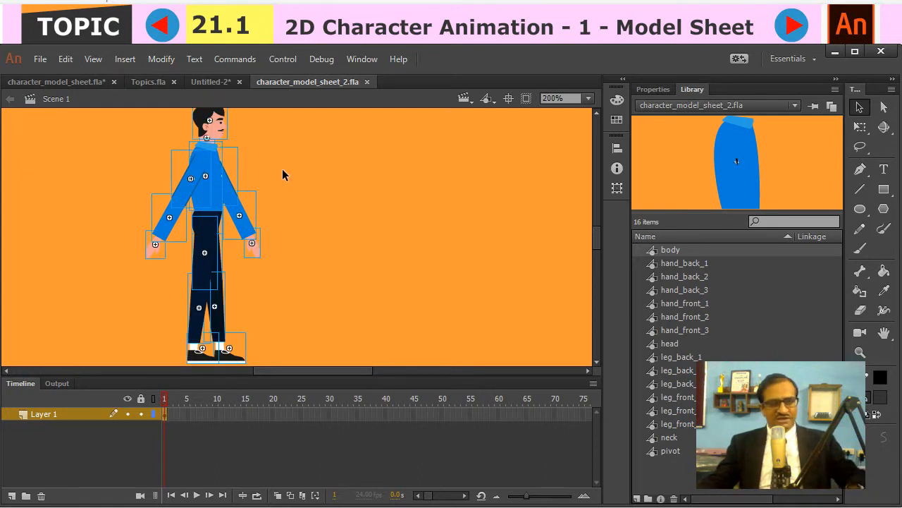
{"action": "left_click", "coordinate": [209, 163]}
{"action": "left_click_drag", "start_coordinate": [208, 162], "coordinate": [378, 169]}
{"action": "left_click", "coordinate": [512, 158]}
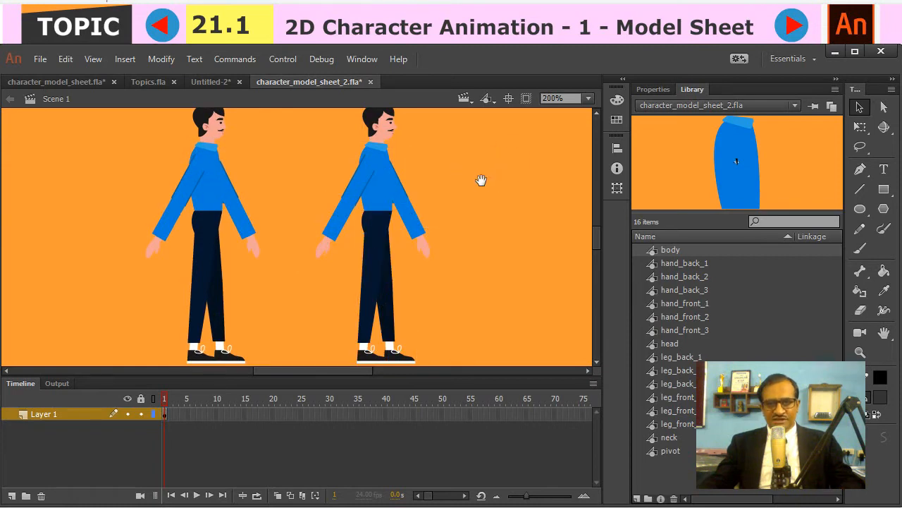
{"action": "left_click", "coordinate": [481, 179]}
{"action": "key", "text": "ctrl+minus"}
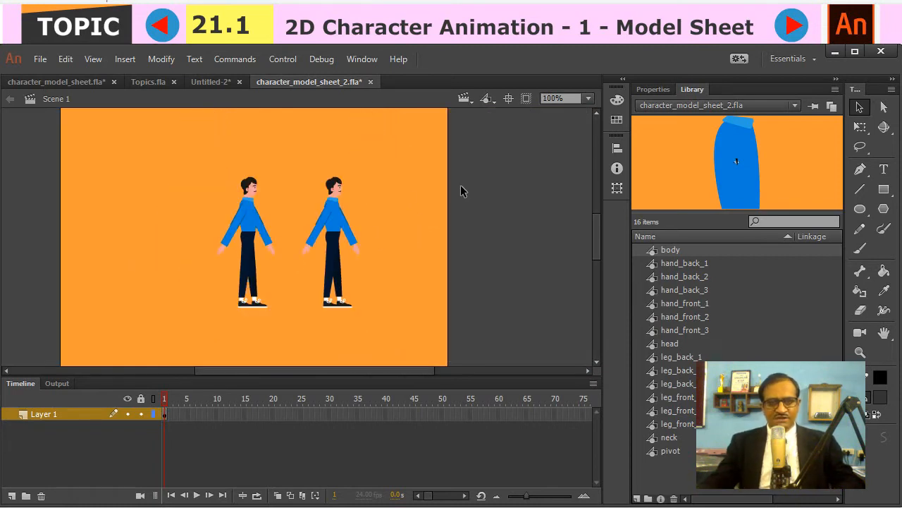
- Move the copied character's head and neck upward so they stand apart from the body
{"action": "key", "text": "ctrl+equal"}
{"action": "left_click_drag", "start_coordinate": [454, 132], "coordinate": [376, 175]}
{"action": "left_click_drag", "start_coordinate": [375, 254], "coordinate": [374, 227]}
{"action": "left_click", "coordinate": [423, 244]}
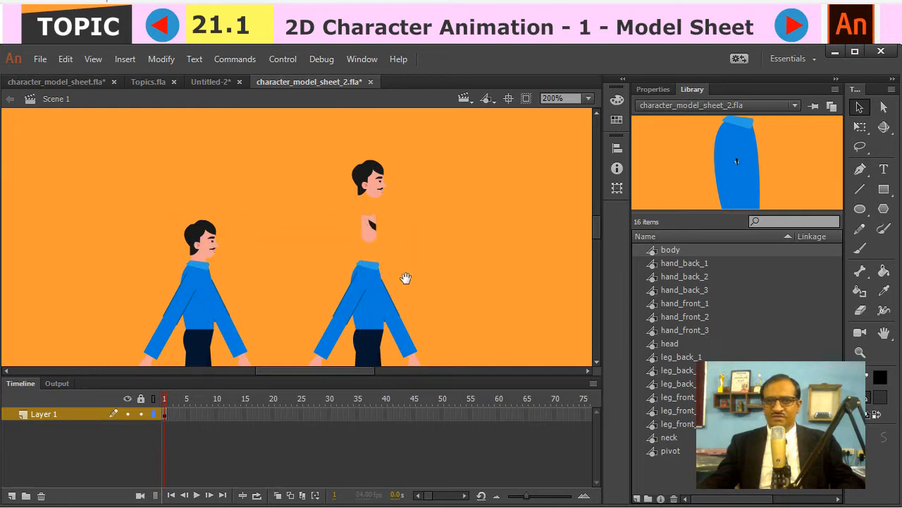
- Pull the copied character's back upper arm, forearm and hand outward to the right as separate pieces
{"action": "scroll", "coordinate": [405, 243], "scroll_direction": "down", "scroll_amount": 5}
{"action": "left_click_drag", "start_coordinate": [386, 232], "coordinate": [423, 230]}
{"action": "left_click_drag", "start_coordinate": [400, 270], "coordinate": [460, 282]}
{"action": "left_click_drag", "start_coordinate": [431, 310], "coordinate": [487, 316]}
{"action": "left_click", "coordinate": [547, 280]}
- Set the document's stage colour to white (#FFFFFF)
{"action": "left_click", "coordinate": [654, 90]}
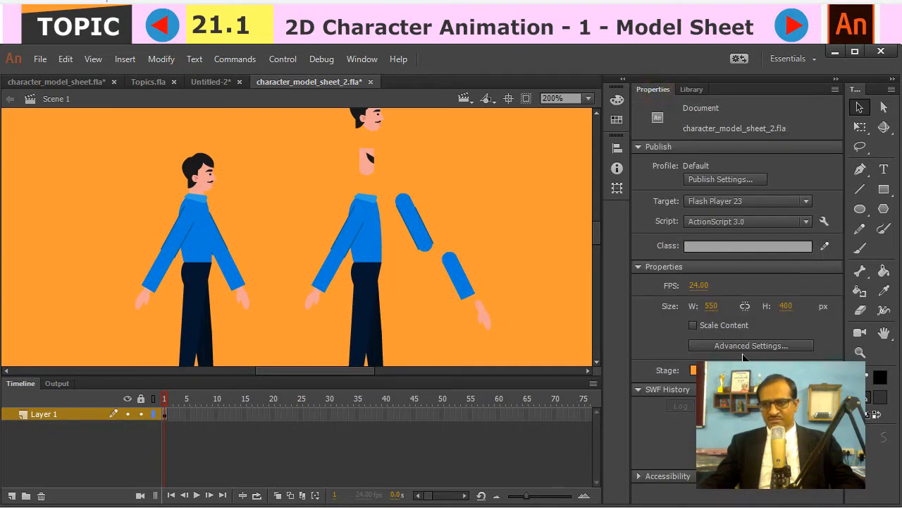
{"action": "left_click", "coordinate": [695, 370]}
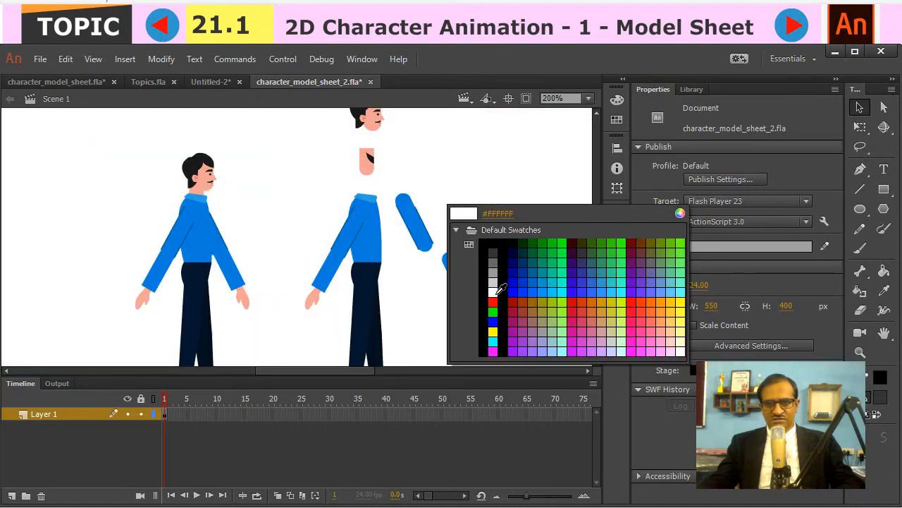
{"action": "left_click", "coordinate": [496, 291]}
- Pull the copied character's front upper arm, forearm and hand outward to the left as separate pieces
{"action": "left_click_drag", "start_coordinate": [356, 222], "coordinate": [323, 215]}
{"action": "left_click_drag", "start_coordinate": [335, 268], "coordinate": [289, 277]}
{"action": "left_click_drag", "start_coordinate": [313, 297], "coordinate": [264, 320]}
- Separate the copied character's front foot, lower leg and thigh by moving them out to the left
{"action": "scroll", "coordinate": [410, 307], "scroll_direction": "down", "scroll_amount": 5}
{"action": "left_click_drag", "start_coordinate": [376, 280], "coordinate": [331, 293]}
{"action": "left_click_drag", "start_coordinate": [357, 248], "coordinate": [339, 317]}
{"action": "mouse_move", "coordinate": [342, 248]}
{"action": "left_mouse_down"}
{"action": "mouse_move", "coordinate": [346, 268]}
{"action": "mouse_move", "coordinate": [337, 255]}
{"action": "left_mouse_up"}
{"action": "left_click_drag", "start_coordinate": [376, 200], "coordinate": [343, 196]}
- Separate the copied character's back foot, lower leg and thigh by moving them out to the right
{"action": "left_click_drag", "start_coordinate": [400, 276], "coordinate": [451, 310]}
{"action": "left_click_drag", "start_coordinate": [389, 253], "coordinate": [437, 278]}
{"action": "left_click_drag", "start_coordinate": [381, 192], "coordinate": [414, 195]}
{"action": "left_click_drag", "start_coordinate": [470, 226], "coordinate": [474, 251]}
{"action": "left_click_drag", "start_coordinate": [376, 171], "coordinate": [378, 185]}
- Adjust the spacing of the separated leg pieces, shifting the parts of both legs farther below the pelvis
{"action": "left_click_drag", "start_coordinate": [348, 213], "coordinate": [347, 221]}
{"action": "left_click", "coordinate": [336, 283], "text": "shift"}
{"action": "left_click", "coordinate": [334, 333], "text": "shift"}
{"action": "left_click_drag", "start_coordinate": [346, 294], "coordinate": [340, 318]}
{"action": "left_click", "coordinate": [415, 227]}
{"action": "left_click", "coordinate": [433, 253], "text": "shift"}
{"action": "left_click", "coordinate": [451, 328], "text": "shift"}
{"action": "left_click_drag", "start_coordinate": [437, 286], "coordinate": [458, 314]}
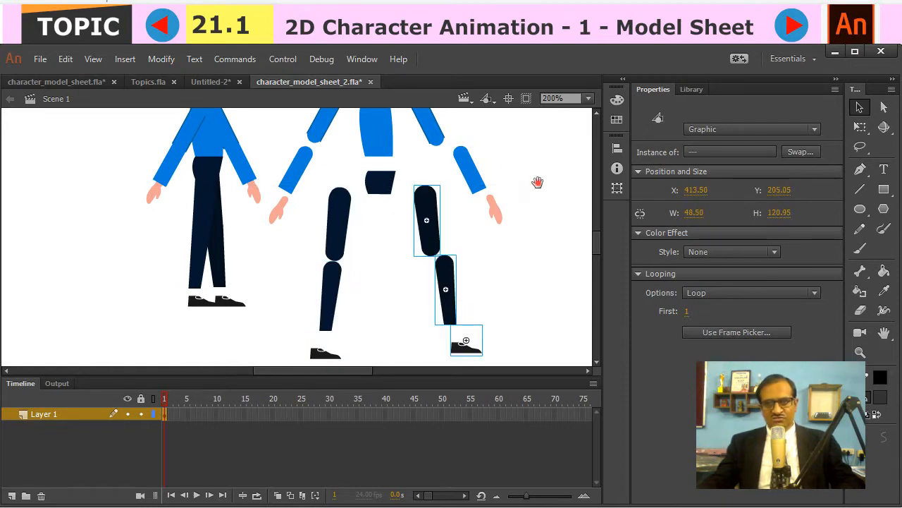
- Nudge the separated front hand slightly away from its forearm
{"action": "scroll", "coordinate": [543, 262], "scroll_direction": "up", "scroll_amount": 3}
{"action": "left_click", "coordinate": [522, 161]}
{"action": "left_click_drag", "start_coordinate": [492, 151], "coordinate": [489, 193]}
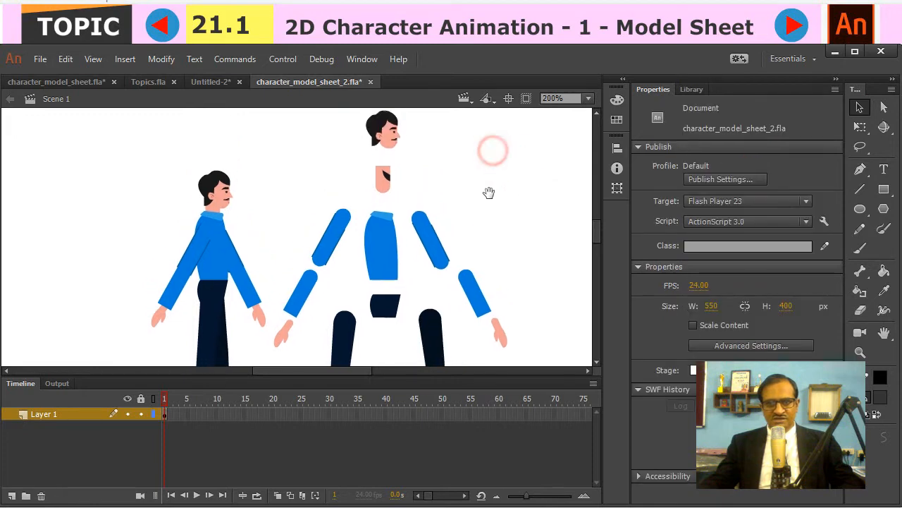
{"action": "left_click_drag", "start_coordinate": [295, 341], "coordinate": [288, 337]}
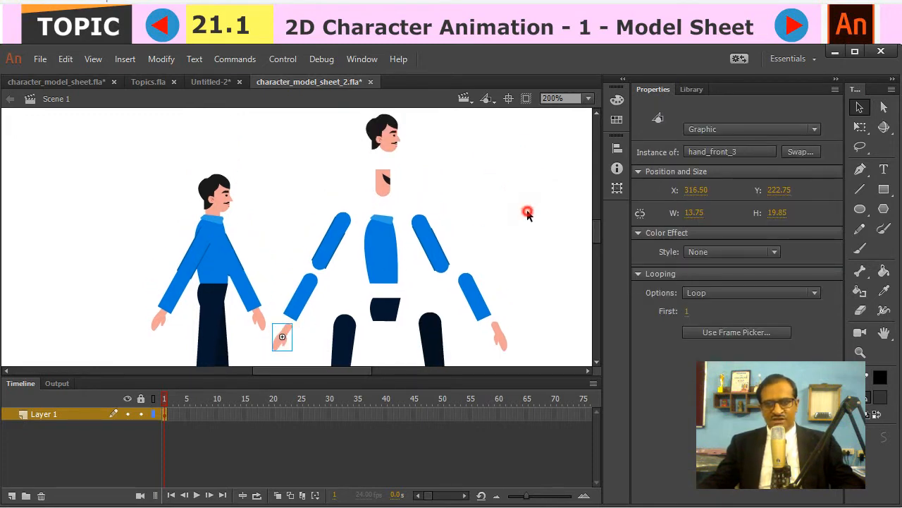
{"action": "left_click", "coordinate": [508, 264]}
- Examine the separated arm and leg pieces, looking closely at the rounded ends at the back arm's elbow
{"action": "left_click_drag", "start_coordinate": [507, 263], "coordinate": [485, 209]}
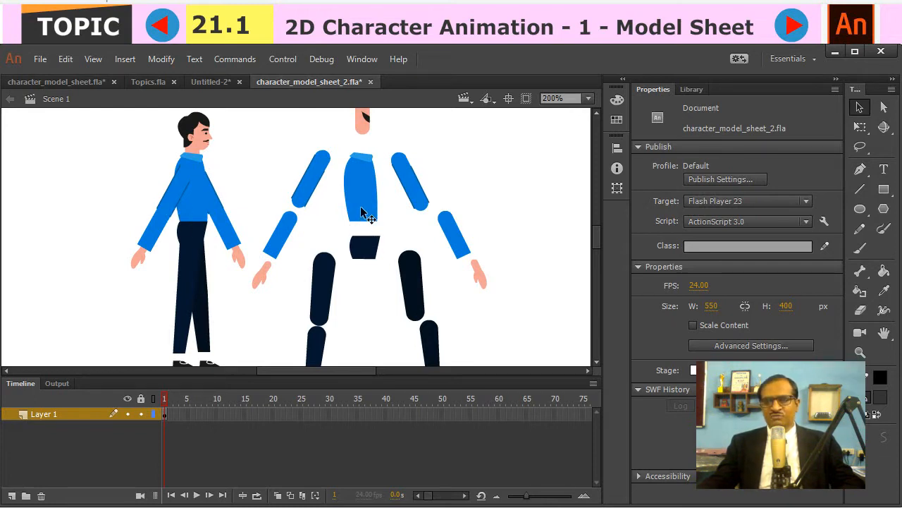
{"action": "mouse_move", "coordinate": [397, 171]}
{"action": "left_mouse_down"}
{"action": "mouse_move", "coordinate": [407, 85]}
{"action": "mouse_move", "coordinate": [406, 173]}
{"action": "left_mouse_up"}
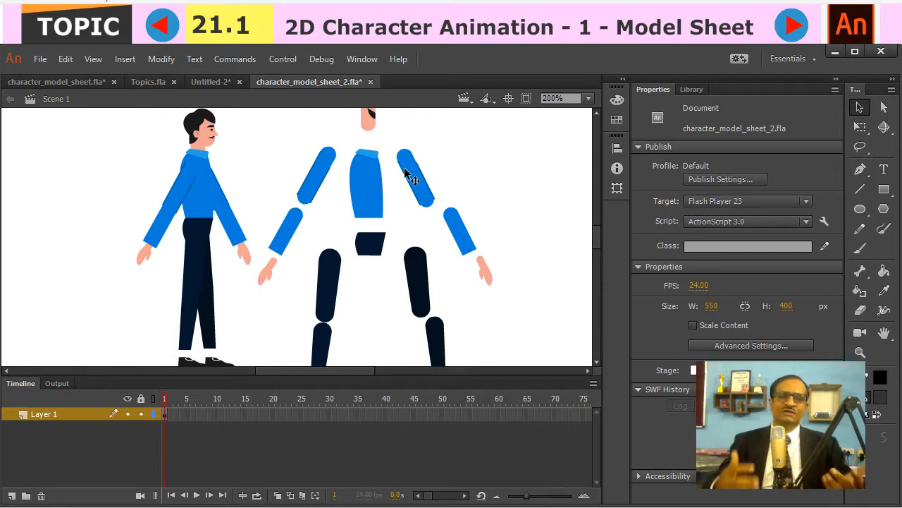
{"action": "left_click_drag", "start_coordinate": [419, 239], "coordinate": [396, 194]}
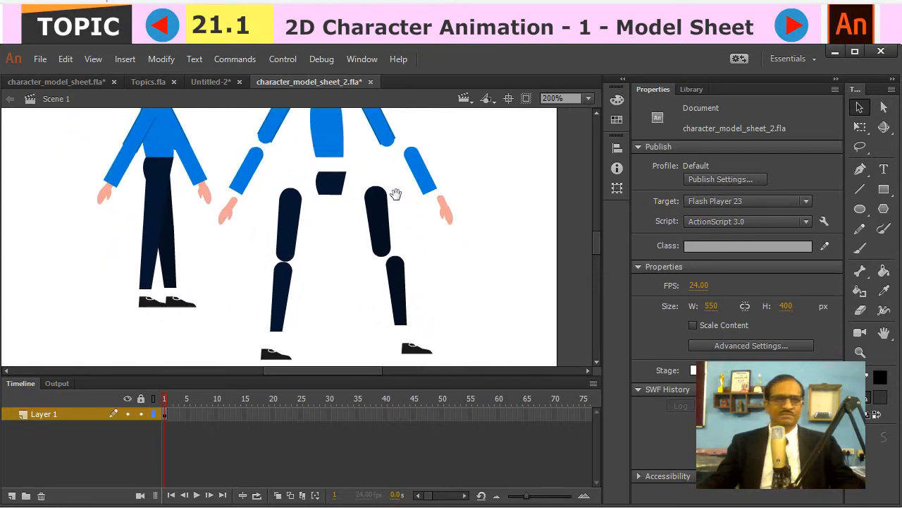
{"action": "left_click_drag", "start_coordinate": [416, 153], "coordinate": [416, 174]}
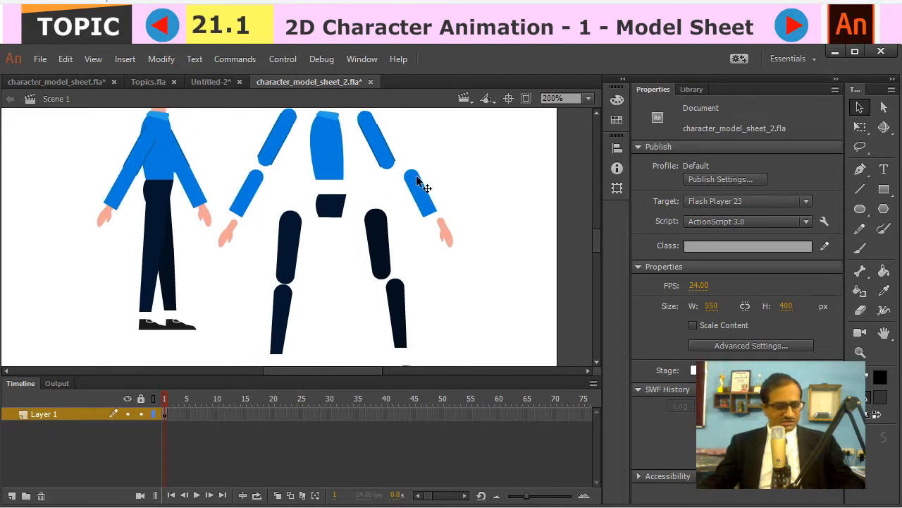
{"action": "key", "text": "z"}
{"action": "left_click", "coordinate": [410, 164]}
{"action": "left_click", "coordinate": [269, 252]}
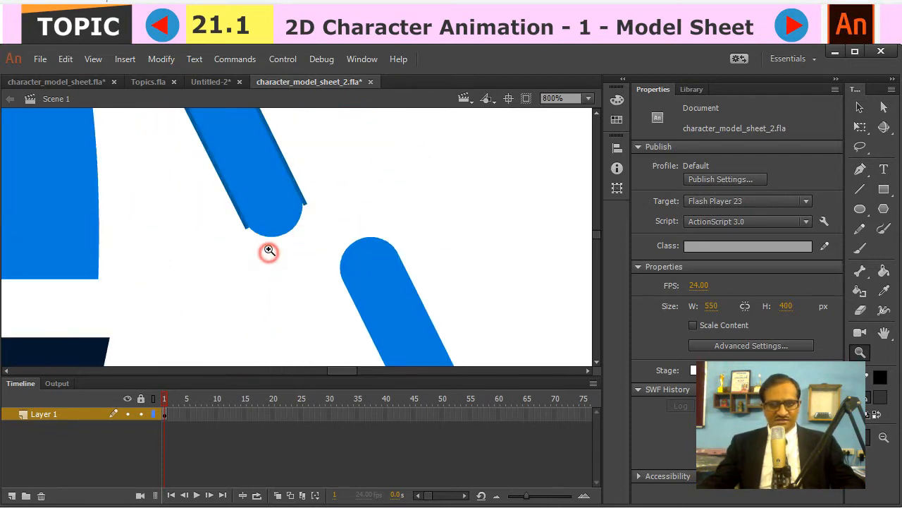
{"action": "key", "text": "v"}
{"action": "left_click_drag", "start_coordinate": [392, 218], "coordinate": [346, 220]}
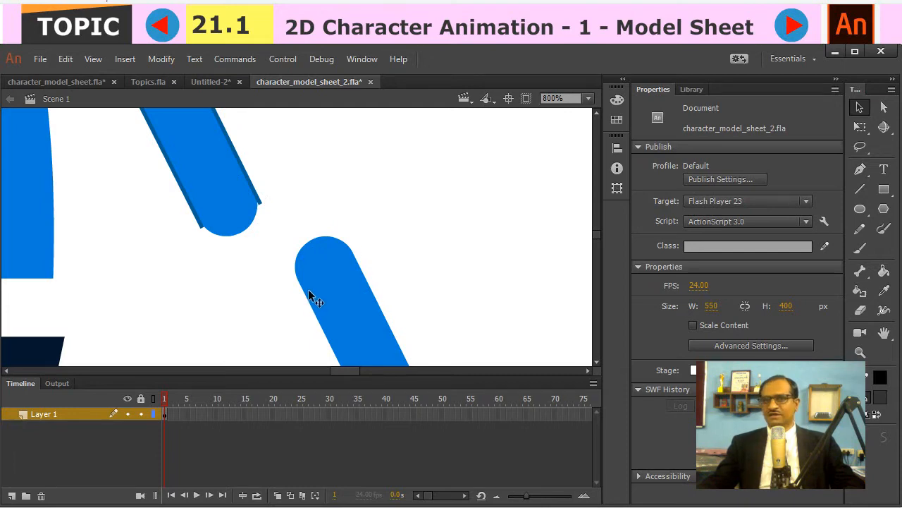
- Draw two roughly parallel bent outlines with the Line tool beside the separated arm to sketch a bent limb
{"action": "key", "text": "ctrl+minus"}
{"action": "left_click_drag", "start_coordinate": [344, 226], "coordinate": [230, 291]}
{"action": "key", "text": "n"}
{"action": "mouse_move", "coordinate": [288, 171]}
{"action": "left_mouse_down"}
{"action": "mouse_move", "coordinate": [306, 248]}
{"action": "mouse_move", "coordinate": [321, 256]}
{"action": "left_mouse_up"}
{"action": "left_click_drag", "start_coordinate": [357, 281], "coordinate": [385, 305]}
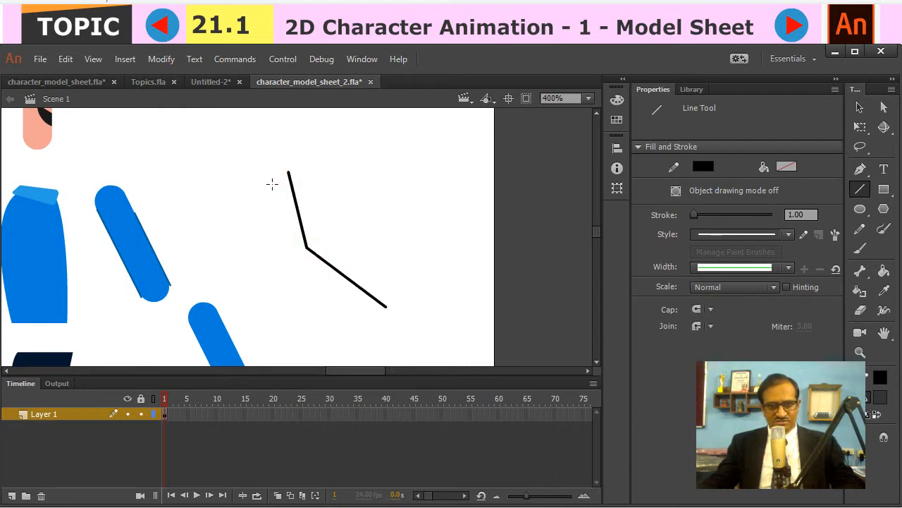
{"action": "mouse_move", "coordinate": [254, 175]}
{"action": "left_mouse_down"}
{"action": "mouse_move", "coordinate": [276, 258]}
{"action": "mouse_move", "coordinate": [363, 327]}
{"action": "left_mouse_up"}
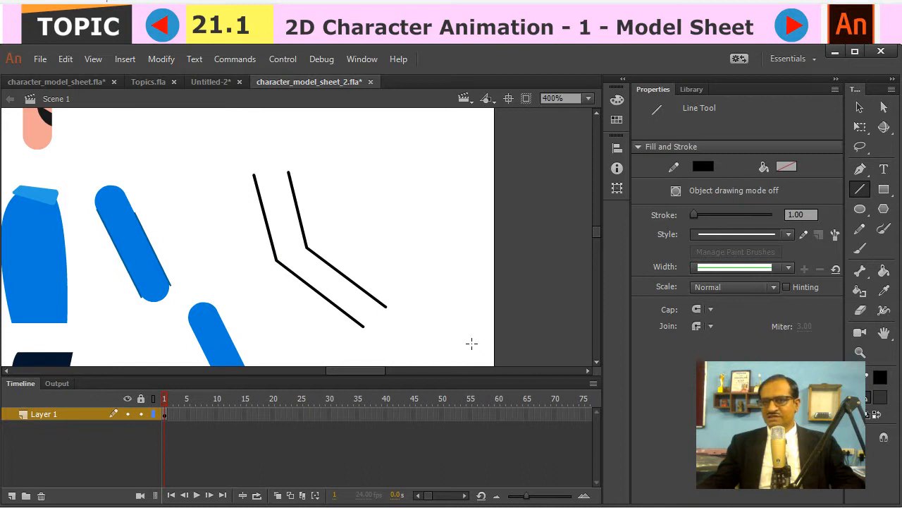
- Draw a circle over the elbow of the line-drawn limb and delete its fill, keeping the outline
{"action": "left_click", "coordinate": [860, 208]}
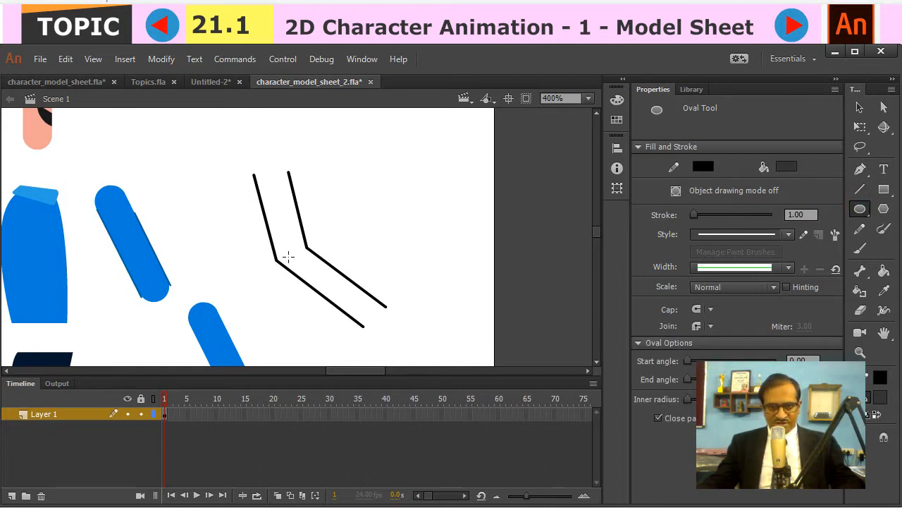
{"action": "left_click_drag", "start_coordinate": [290, 252], "coordinate": [310, 272]}
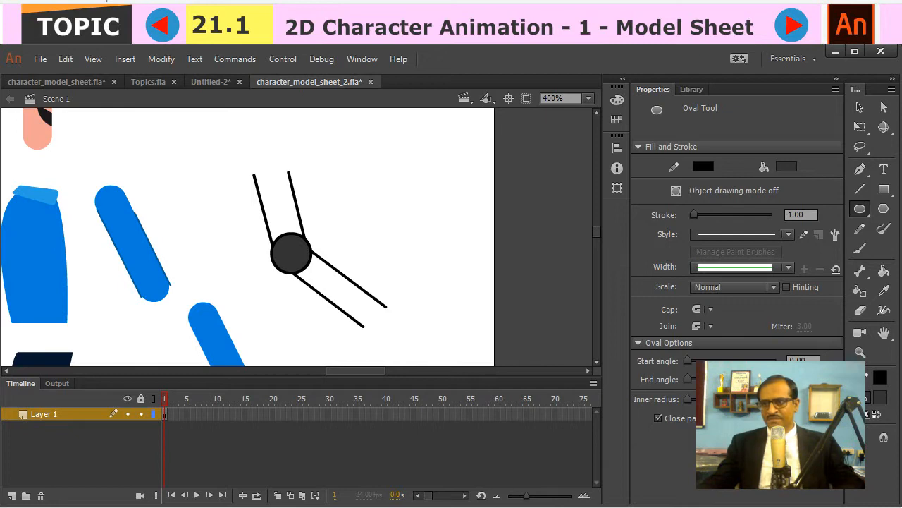
{"action": "key", "text": "v"}
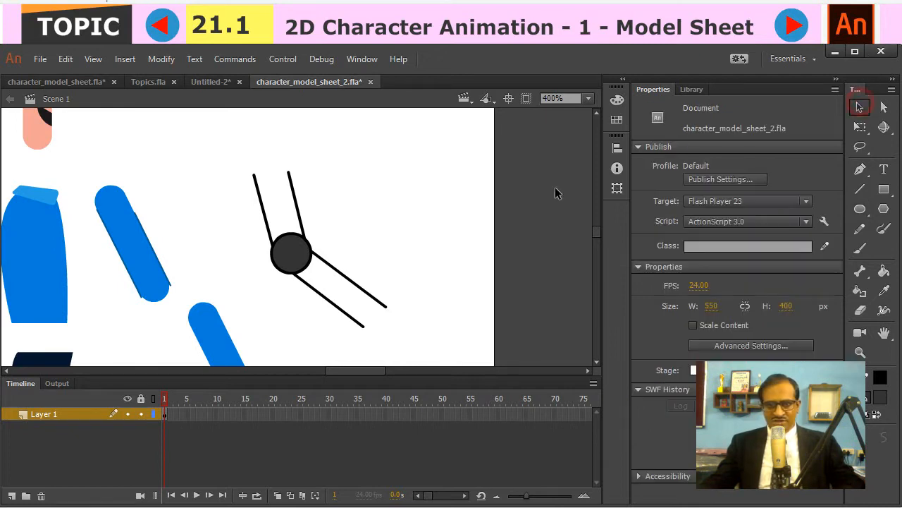
{"action": "left_click", "coordinate": [295, 258]}
{"action": "key", "text": "Delete"}
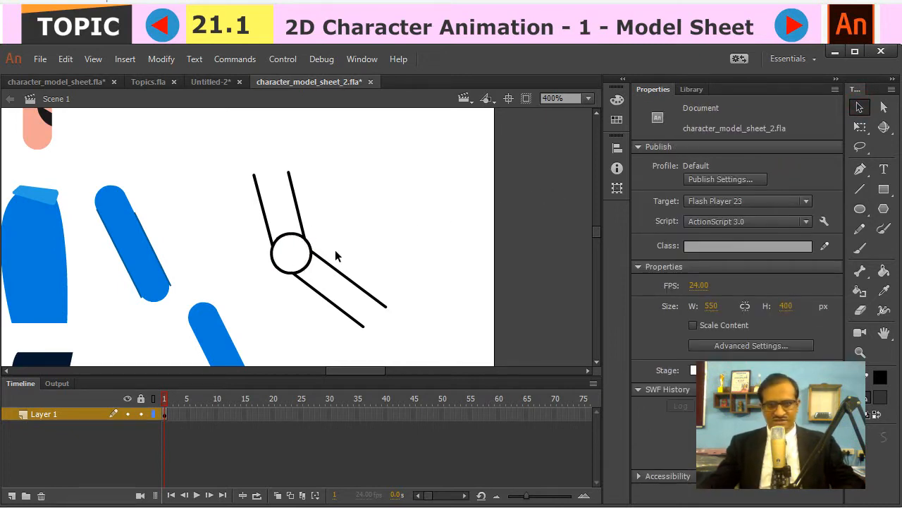
- Make two duplicates of the line-drawn bent limb and place them side by side next to the original
{"action": "left_click", "coordinate": [349, 202]}
{"action": "left_click_drag", "start_coordinate": [292, 211], "coordinate": [405, 331]}
{"action": "left_click_drag", "start_coordinate": [305, 241], "coordinate": [504, 200]}
{"action": "key", "text": "space"}
{"action": "left_click_drag", "start_coordinate": [436, 224], "coordinate": [363, 240]}
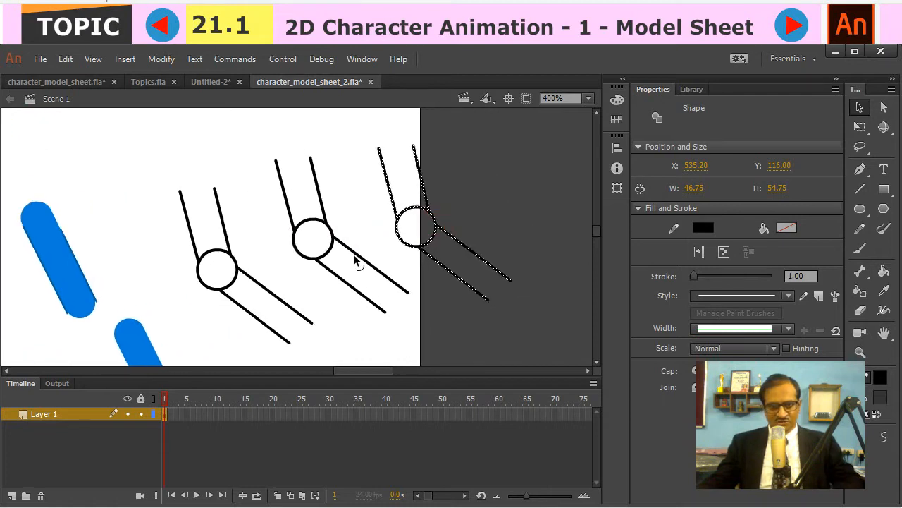
- Delete the forearm lines and the inner elbow arc from the middle limb copy, leaving an upper arm with a rounded end
{"action": "left_click", "coordinate": [358, 255]}
{"action": "key", "text": "Delete"}
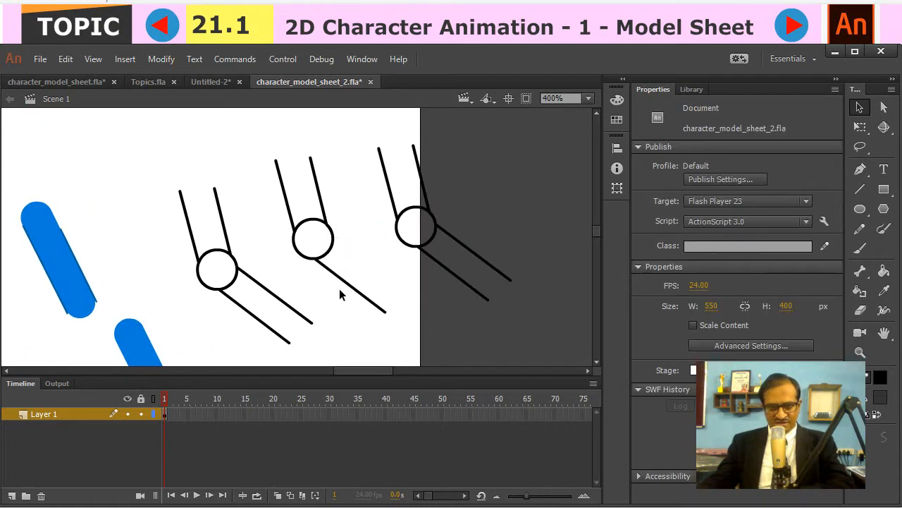
{"action": "left_click", "coordinate": [342, 278]}
{"action": "key", "text": "Delete"}
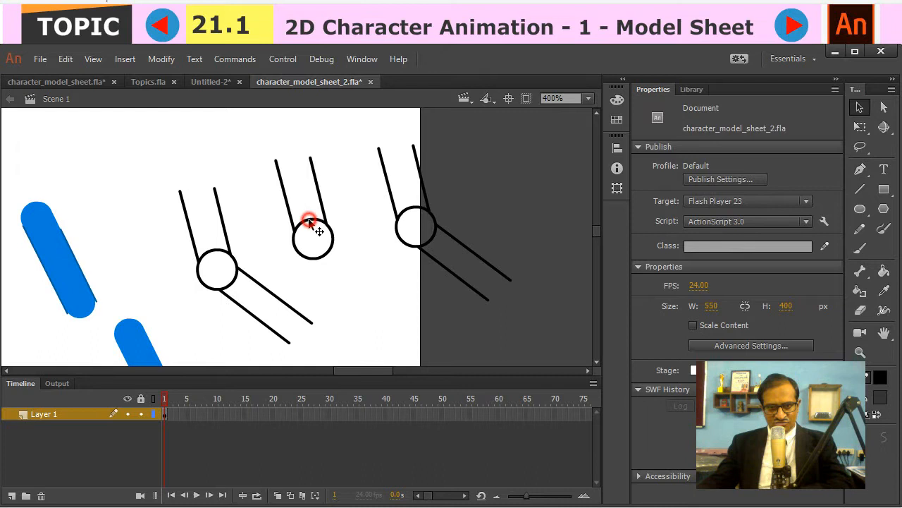
{"action": "left_click", "coordinate": [308, 221]}
{"action": "key", "text": "Delete"}
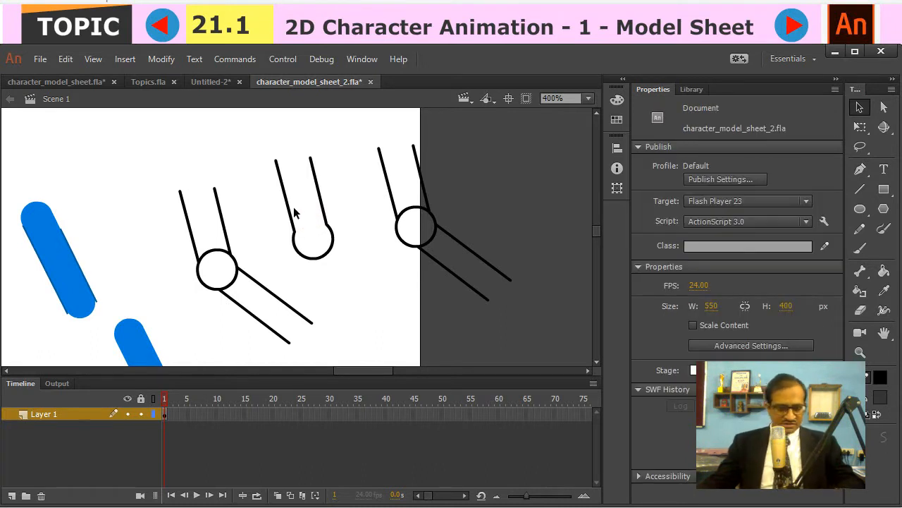
- Close the open top of the middle copy's upper arm with a line bowed outward
{"action": "key", "text": "n"}
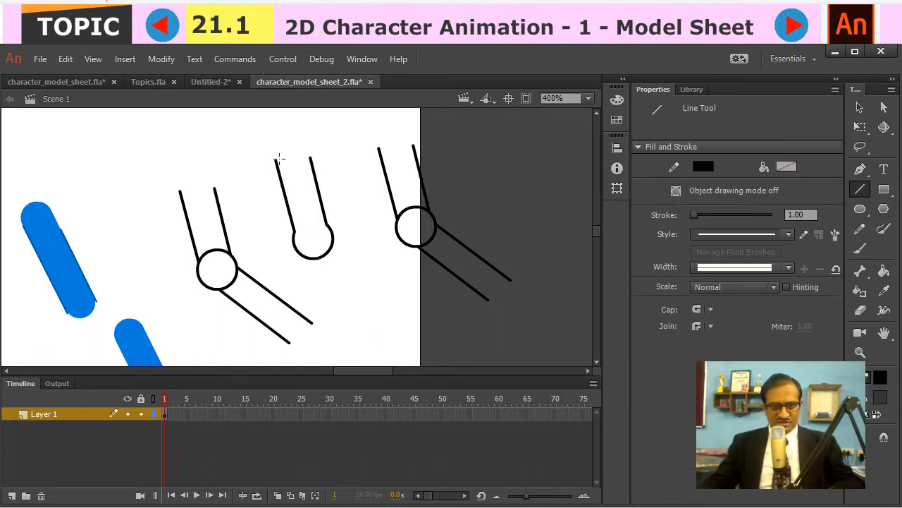
{"action": "mouse_move", "coordinate": [275, 160]}
{"action": "left_mouse_down"}
{"action": "mouse_move", "coordinate": [312, 159]}
{"action": "mouse_move", "coordinate": [292, 165]}
{"action": "mouse_move", "coordinate": [296, 156]}
{"action": "left_mouse_up"}
{"action": "key", "text": "v"}
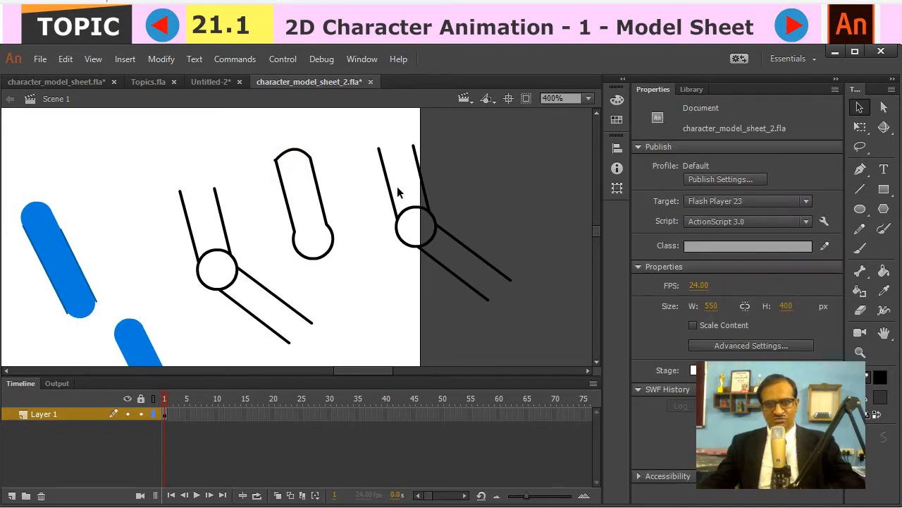
- Reduce the other limb copy to a forearm with a rounded elbow by deleting its upper-arm lines and inner arc, and close its open end with a line
{"action": "left_click", "coordinate": [387, 182]}
{"action": "key", "text": "Delete"}
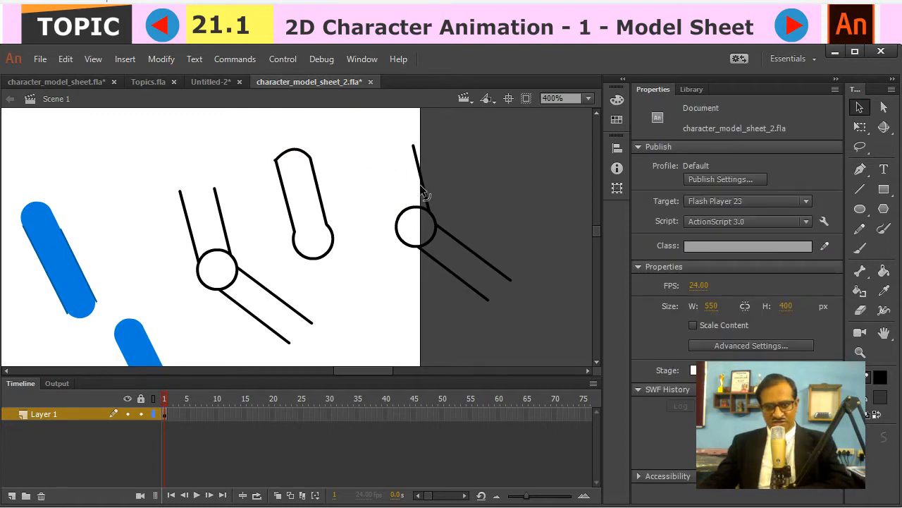
{"action": "left_click", "coordinate": [422, 187]}
{"action": "key", "text": "Delete"}
{"action": "left_click", "coordinate": [431, 238]}
{"action": "key", "text": "Delete"}
{"action": "key", "text": "n"}
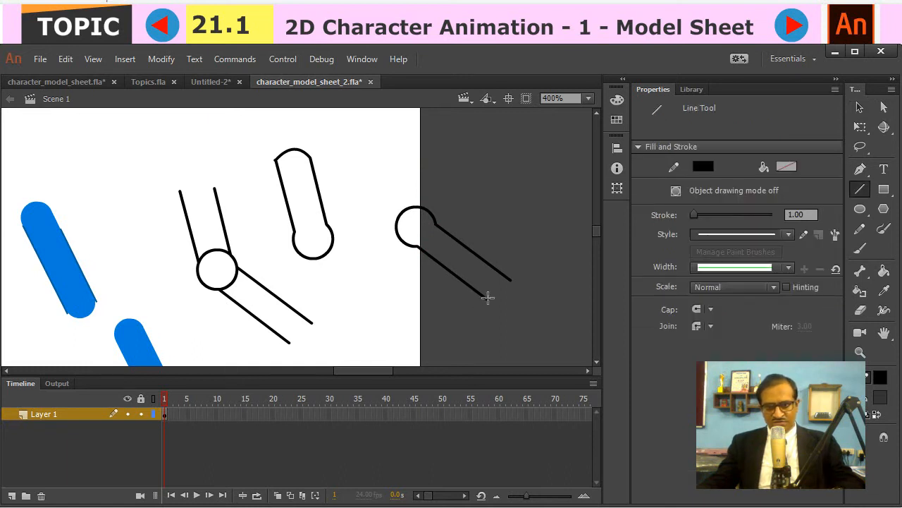
{"action": "left_click_drag", "start_coordinate": [487, 298], "coordinate": [510, 281]}
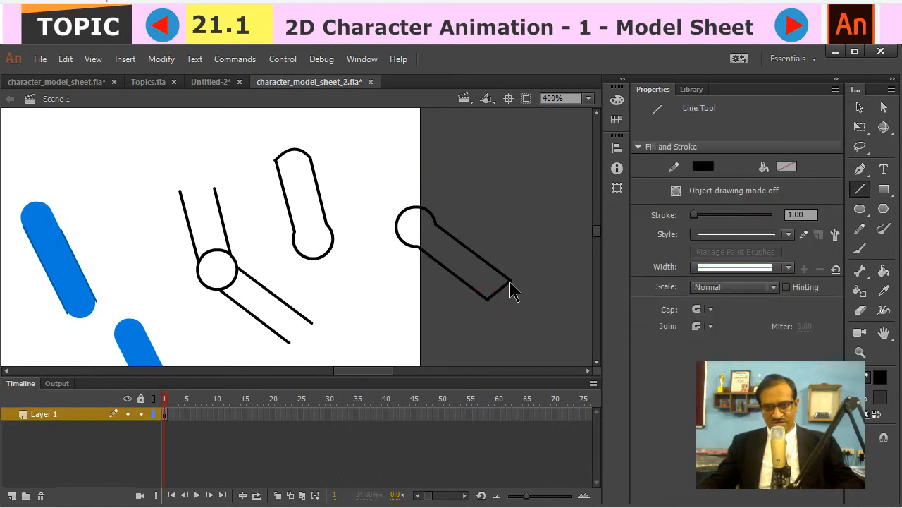
- Fill the closed upper-arm and forearm outlines with orange using the Paint Bucket tool
{"action": "key", "text": "k"}
{"action": "left_click", "coordinate": [462, 259]}
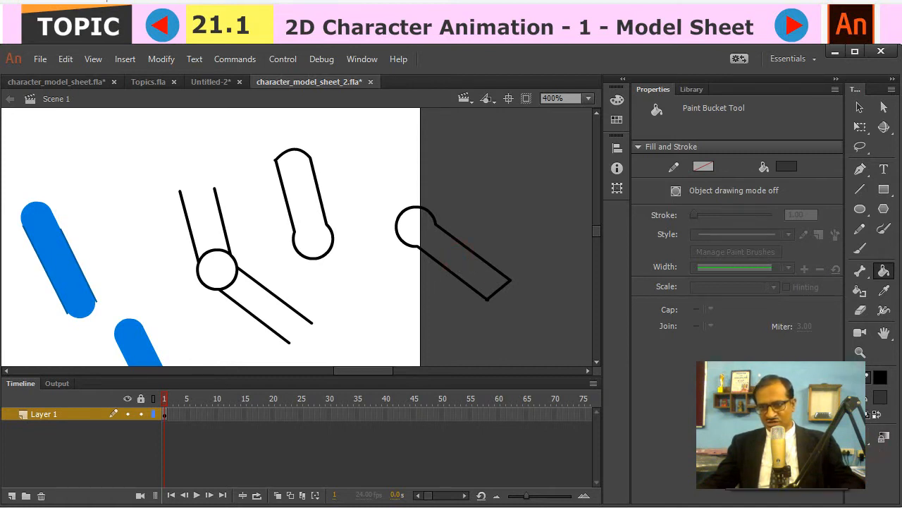
{"action": "left_click", "coordinate": [879, 396]}
{"action": "left_click", "coordinate": [780, 321]}
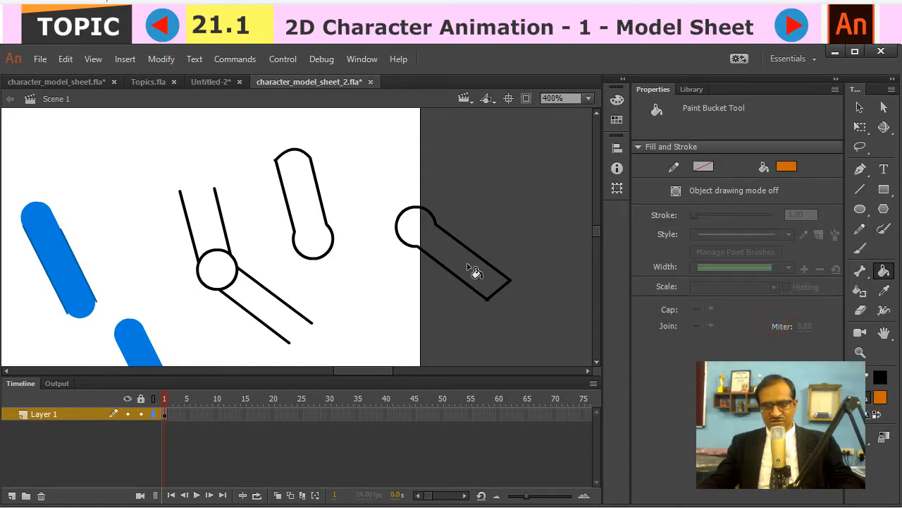
{"action": "left_click", "coordinate": [476, 270]}
{"action": "left_click", "coordinate": [319, 226]}
{"action": "key", "text": "v"}
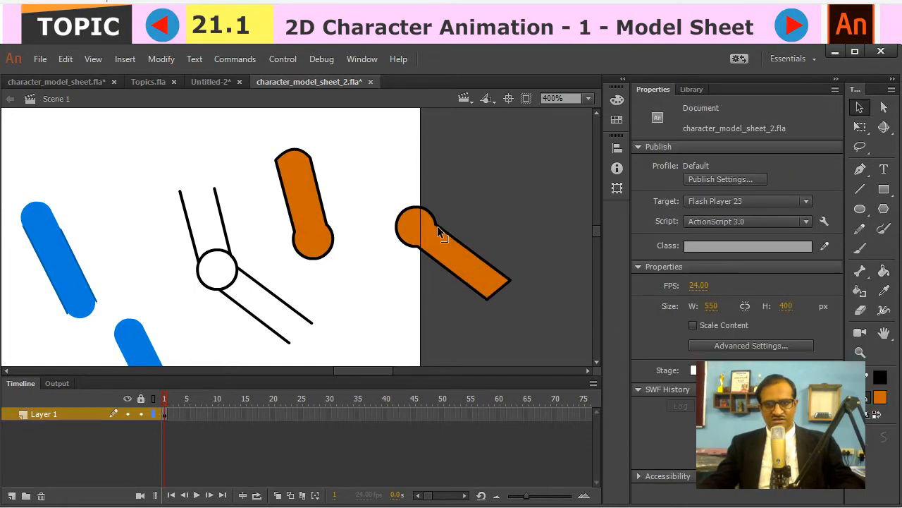
- Convert the orange upper arm and the orange forearm, each with its outline, into separate graphic symbols
{"action": "left_click", "coordinate": [439, 239]}
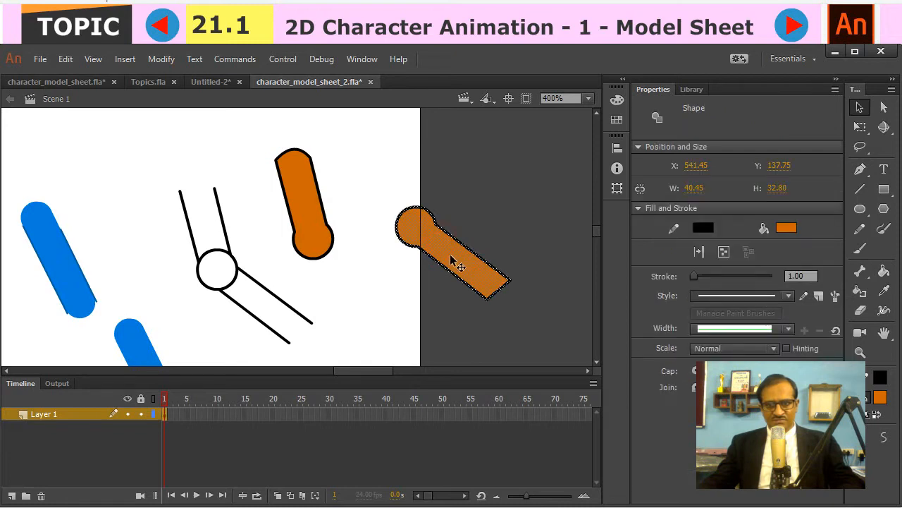
{"action": "left_click", "coordinate": [489, 214]}
{"action": "double_click", "coordinate": [307, 192]}
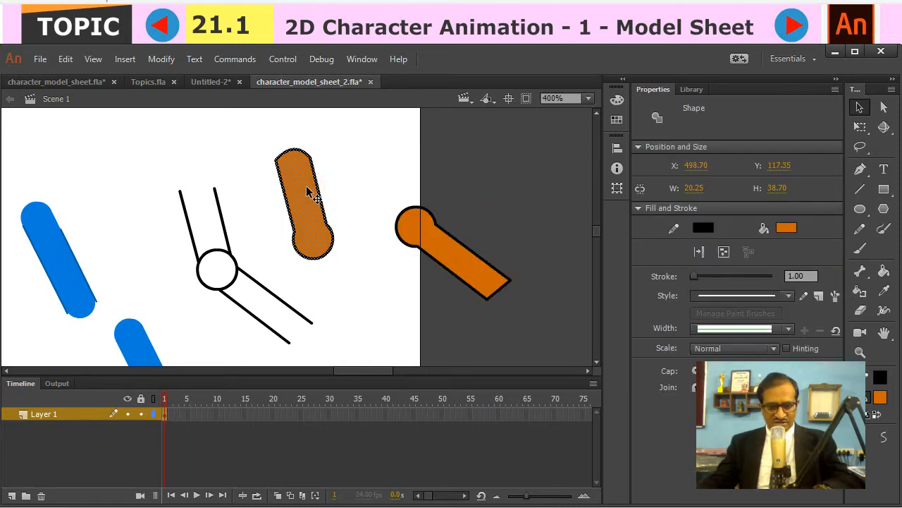
{"action": "key", "text": "F8"}
{"action": "key", "text": "Return"}
{"action": "left_click", "coordinate": [460, 266]}
{"action": "key", "text": "F8"}
{"action": "key", "text": "Return"}
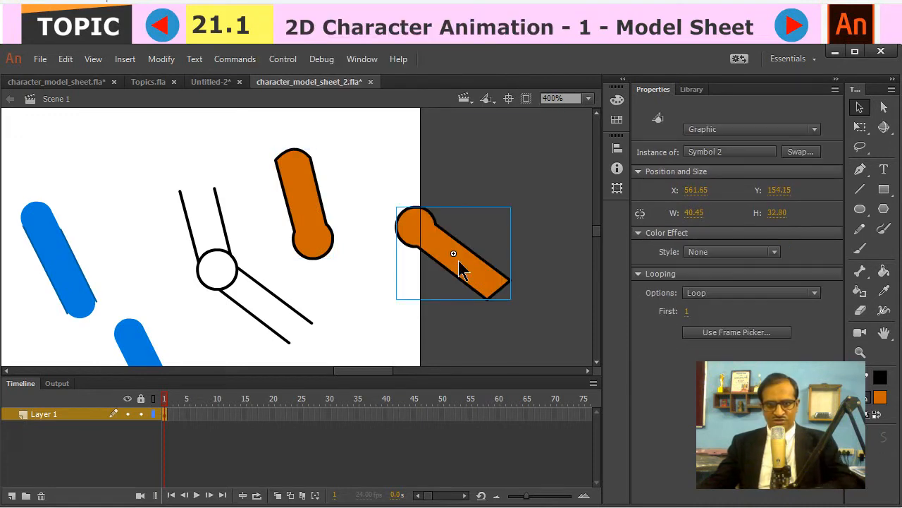
- Move the orange forearm onto the upper arm and nudge it so their round elbow ends overlap
{"action": "left_click_drag", "start_coordinate": [459, 267], "coordinate": [359, 275]}
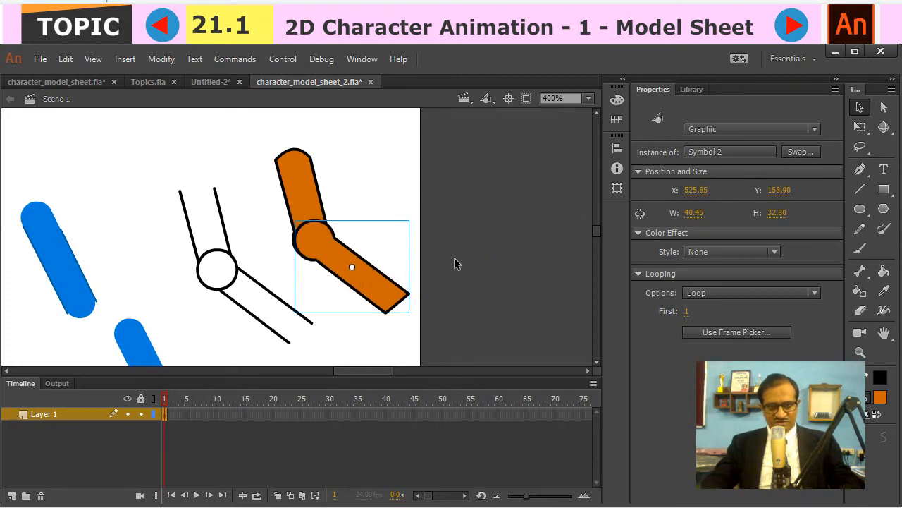
{"action": "key", "text": "Up"}
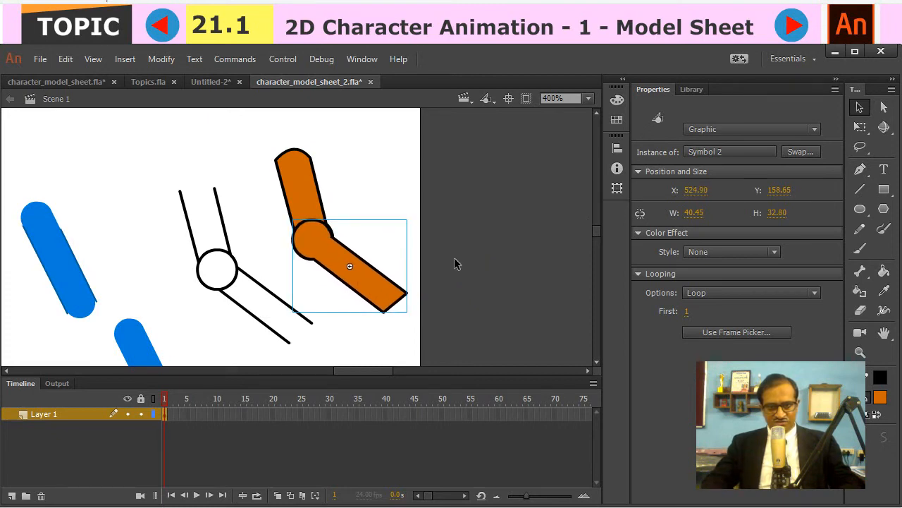
{"action": "key", "text": "Left"}
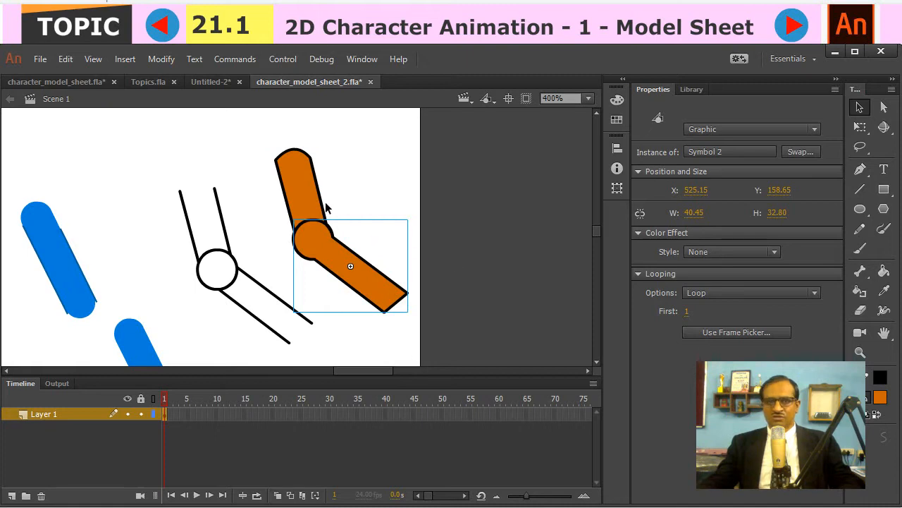
- Inside the upper-arm symbol, erase the black outline around the round elbow end, keeping the fill, and return to the main scene
{"action": "double_click", "coordinate": [307, 189]}
{"action": "left_click", "coordinate": [372, 193]}
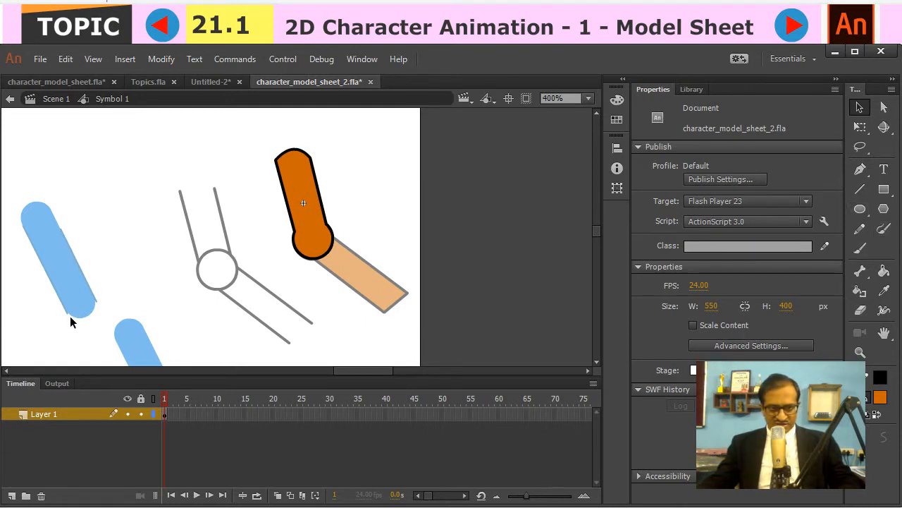
{"action": "left_click", "coordinate": [861, 311]}
{"action": "left_click", "coordinate": [872, 446]}
{"action": "left_click", "coordinate": [793, 490]}
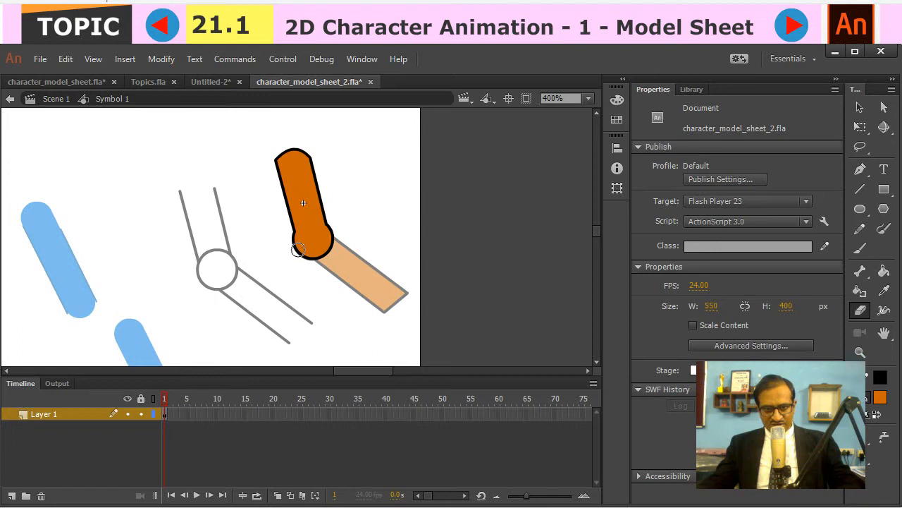
{"action": "mouse_move", "coordinate": [295, 243]}
{"action": "left_mouse_down"}
{"action": "mouse_move", "coordinate": [300, 251]}
{"action": "mouse_move", "coordinate": [326, 238]}
{"action": "left_mouse_up"}
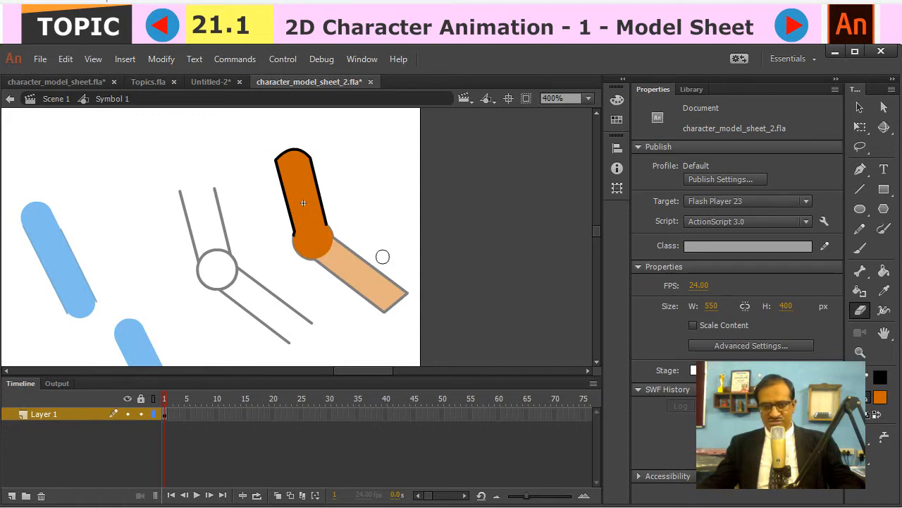
{"action": "left_click", "coordinate": [57, 99]}
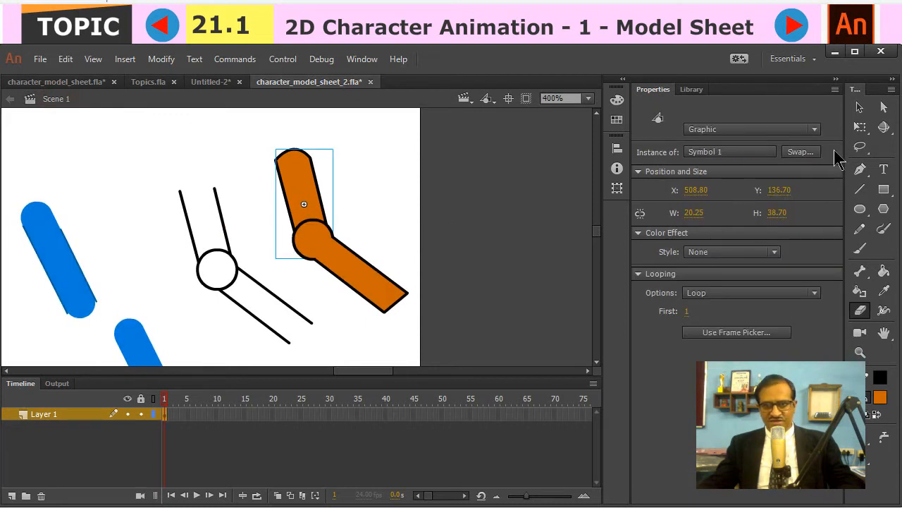
- Inside the forearm symbol, erase the part of the elbow outline that crosses the upper arm, and return to the main scene
{"action": "left_click", "coordinate": [860, 107]}
{"action": "left_click", "coordinate": [337, 259]}
{"action": "double_click", "coordinate": [344, 265]}
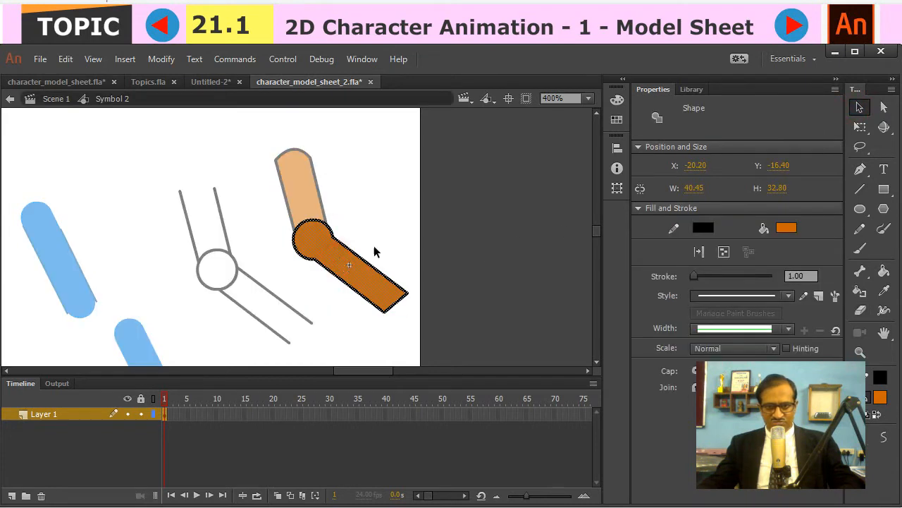
{"action": "left_click", "coordinate": [445, 218]}
{"action": "left_click", "coordinate": [859, 310]}
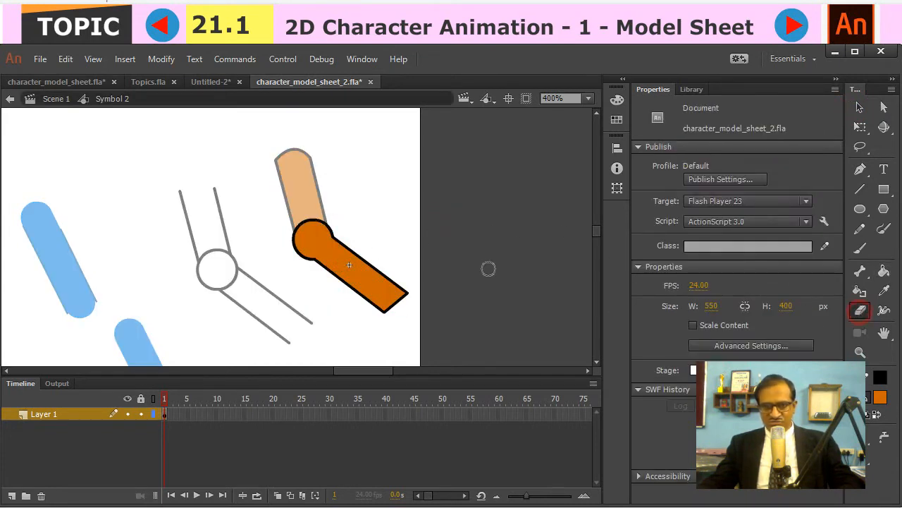
{"action": "mouse_move", "coordinate": [310, 220]}
{"action": "left_mouse_down"}
{"action": "mouse_move", "coordinate": [298, 236]}
{"action": "mouse_move", "coordinate": [320, 208]}
{"action": "left_mouse_up"}
{"action": "left_click", "coordinate": [59, 99]}
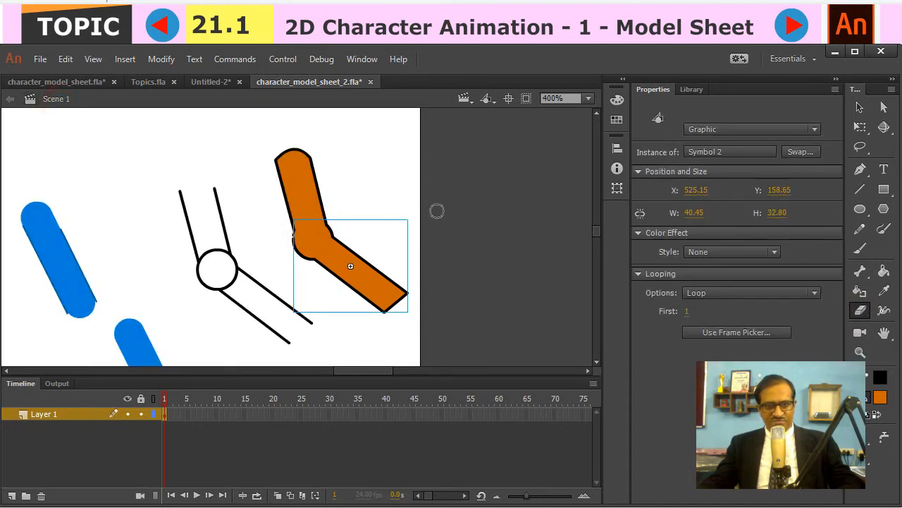
- Move the orange forearm down and away from the upper arm to expose both rounded elbow ends
{"action": "left_click", "coordinate": [861, 107]}
{"action": "left_click", "coordinate": [282, 273]}
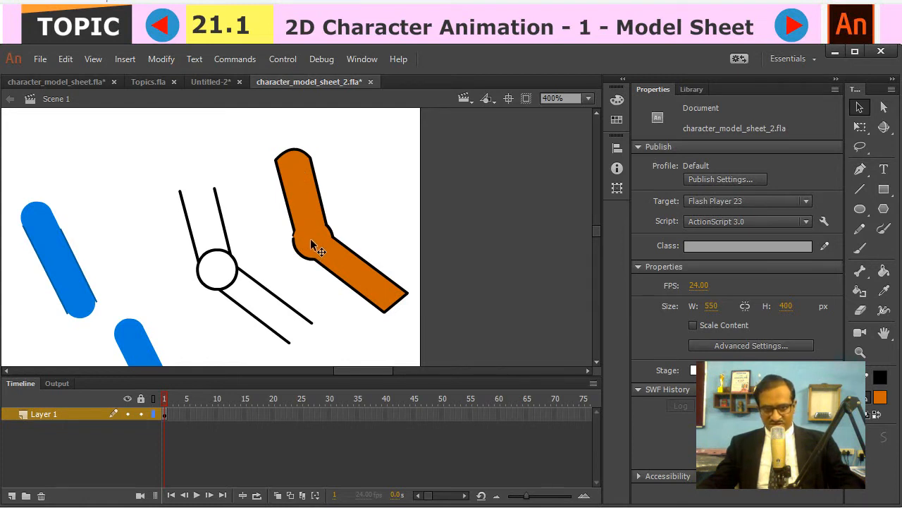
{"action": "left_click_drag", "start_coordinate": [311, 241], "coordinate": [359, 269]}
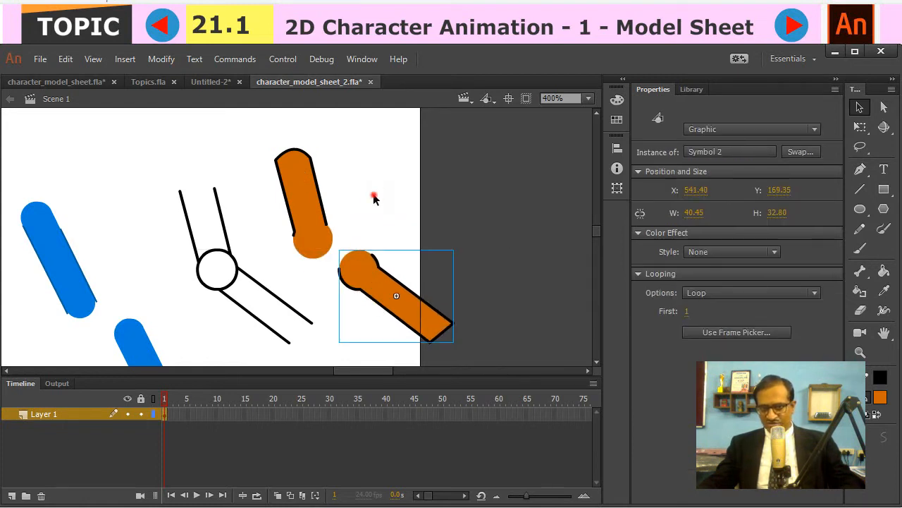
{"action": "left_click", "coordinate": [374, 196]}
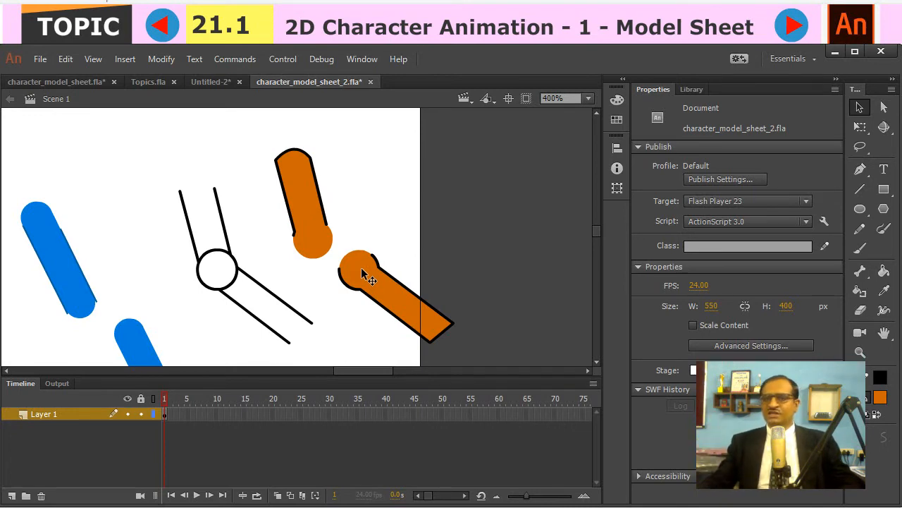
- Examine the rounded joint ends of the character's separated arm and leg pieces, comparing them with the orange limb pieces
{"action": "left_click_drag", "start_coordinate": [156, 272], "coordinate": [260, 204]}
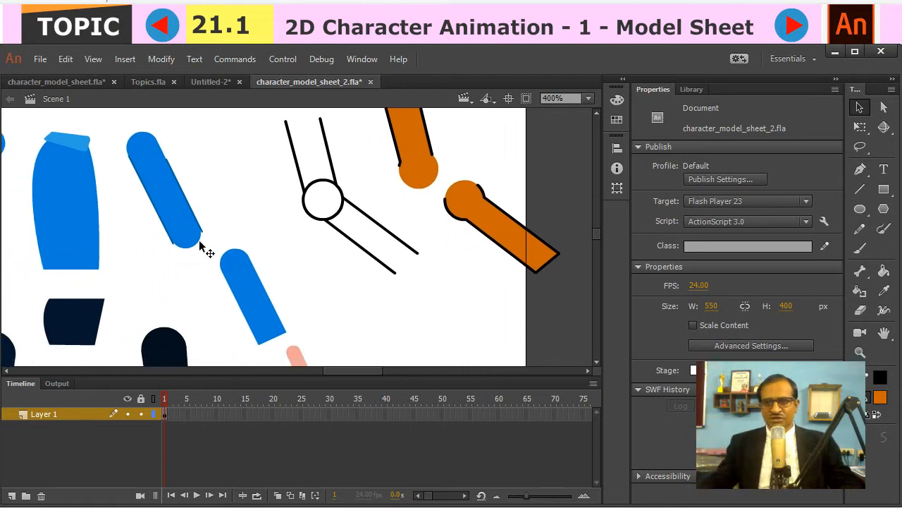
{"action": "left_click_drag", "start_coordinate": [480, 229], "coordinate": [365, 200]}
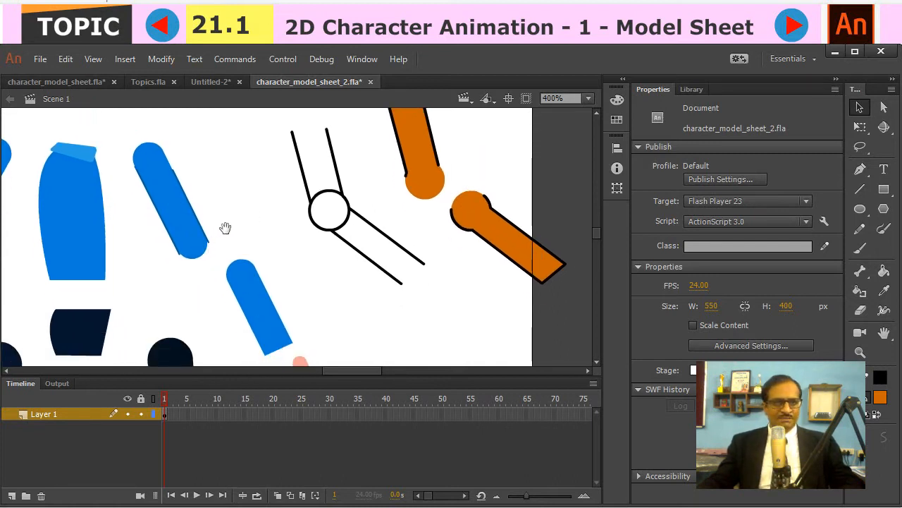
{"action": "left_click_drag", "start_coordinate": [224, 228], "coordinate": [268, 137]}
{"action": "left_click_drag", "start_coordinate": [377, 215], "coordinate": [333, 278]}
{"action": "left_click_drag", "start_coordinate": [411, 176], "coordinate": [402, 198]}
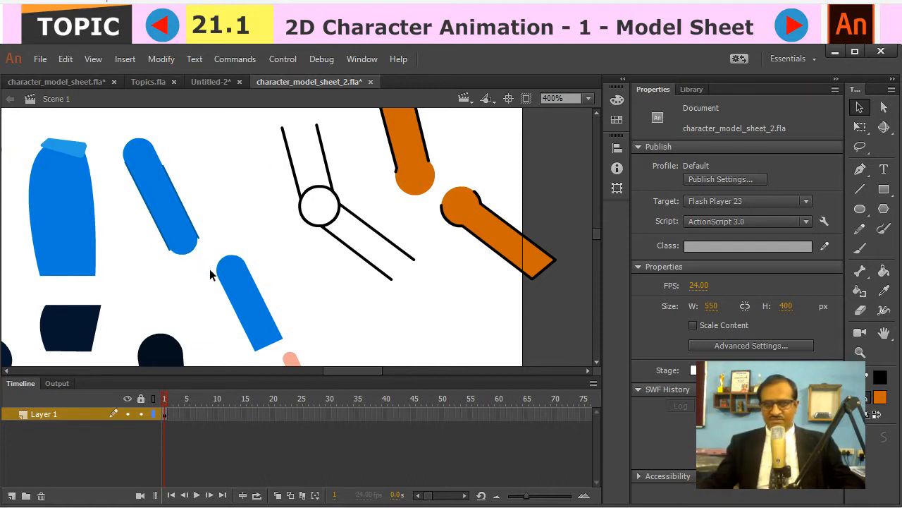
{"action": "left_click_drag", "start_coordinate": [298, 281], "coordinate": [265, 198]}
{"action": "left_click_drag", "start_coordinate": [223, 220], "coordinate": [441, 195]}
{"action": "left_click_drag", "start_coordinate": [390, 258], "coordinate": [366, 115]}
{"action": "left_click_drag", "start_coordinate": [362, 235], "coordinate": [335, 300]}
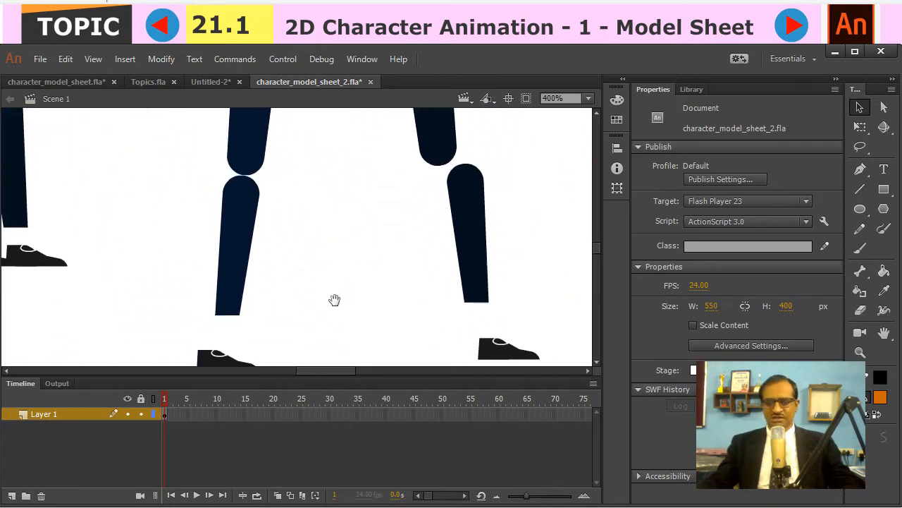
- Compare the full side-view character and its separated body parts with the orange limb example at 200% zoom
{"action": "key", "text": "ctrl+minus"}
{"action": "key", "text": "ctrl+minus"}
{"action": "left_click_drag", "start_coordinate": [388, 236], "coordinate": [345, 234]}
{"action": "key", "text": "z"}
{"action": "left_click", "coordinate": [363, 203]}
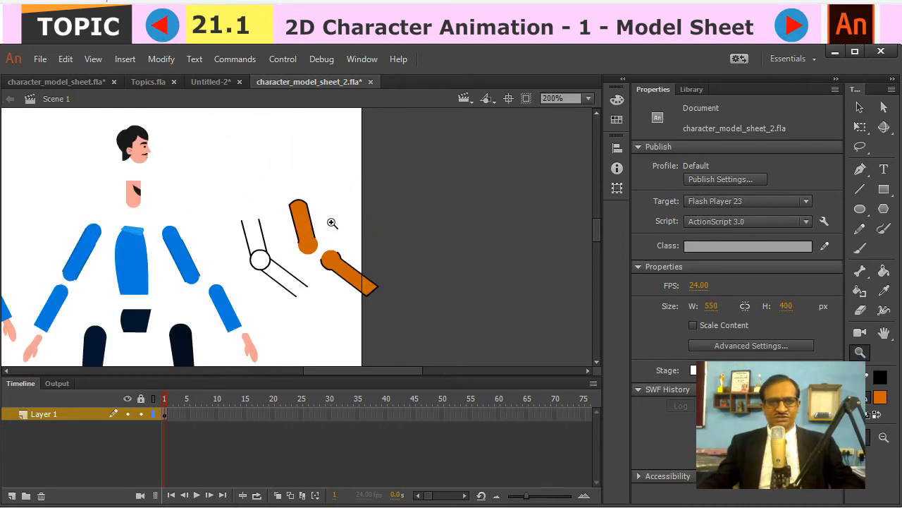
{"action": "key", "text": "v"}
{"action": "left_click_drag", "start_coordinate": [251, 227], "coordinate": [445, 170]}
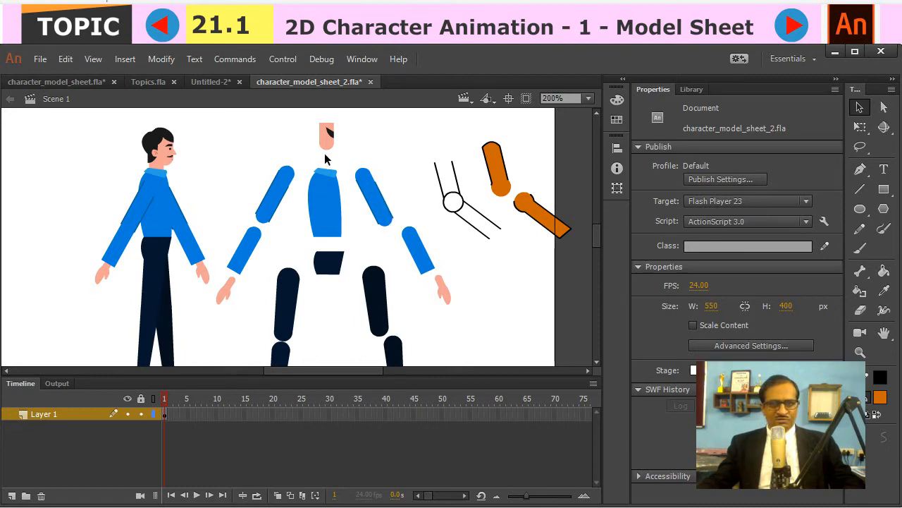
{"action": "left_click", "coordinate": [499, 182]}
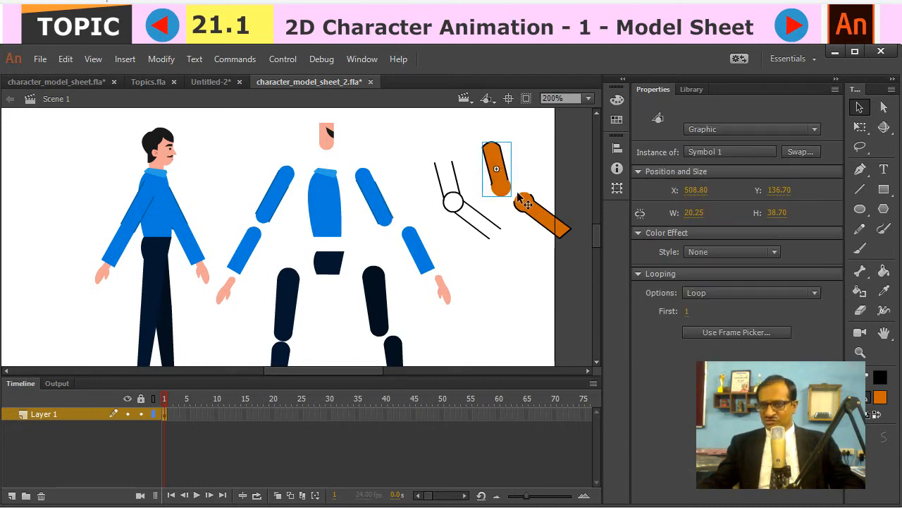
{"action": "left_click", "coordinate": [544, 250]}
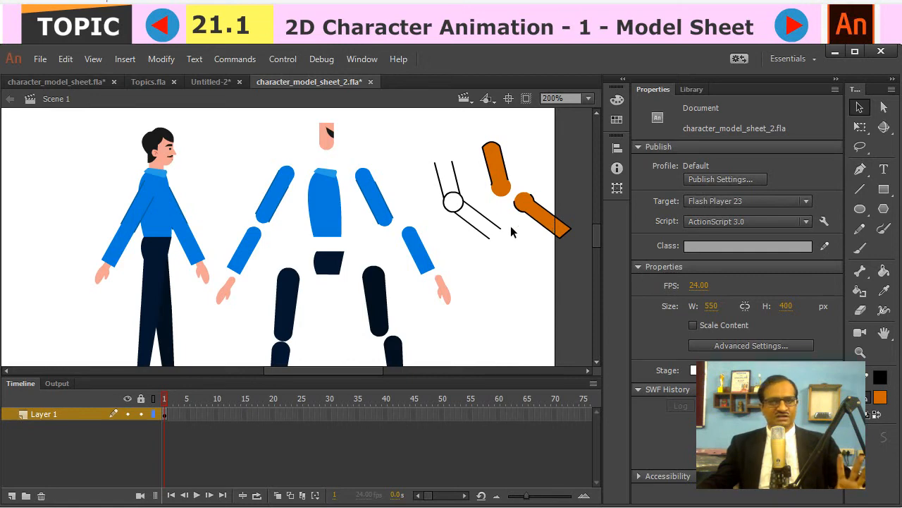
{"action": "left_click", "coordinate": [427, 257]}
{"action": "left_click", "coordinate": [374, 196]}
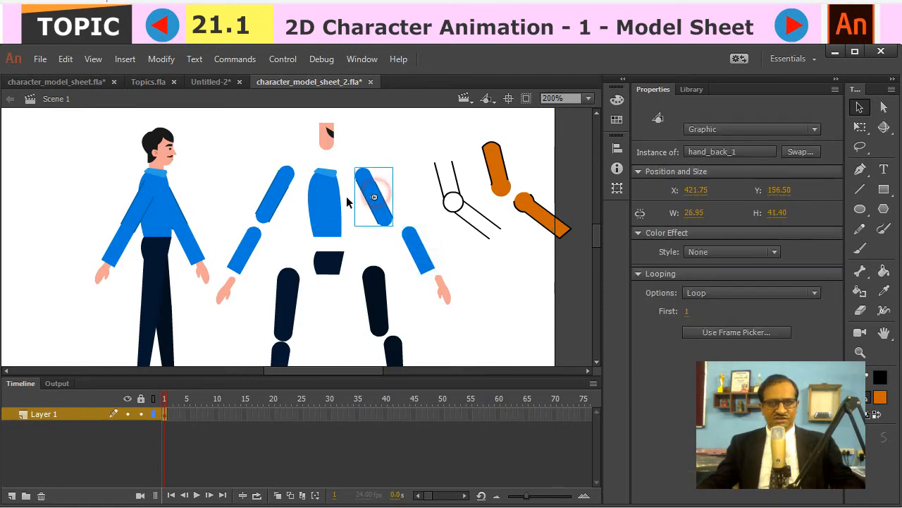
{"action": "left_click", "coordinate": [187, 187]}
- Sketch a bent leg outline with a foot from straight lines, beside the separated body parts and below the arm example
{"action": "left_click_drag", "start_coordinate": [176, 184], "coordinate": [141, 166]}
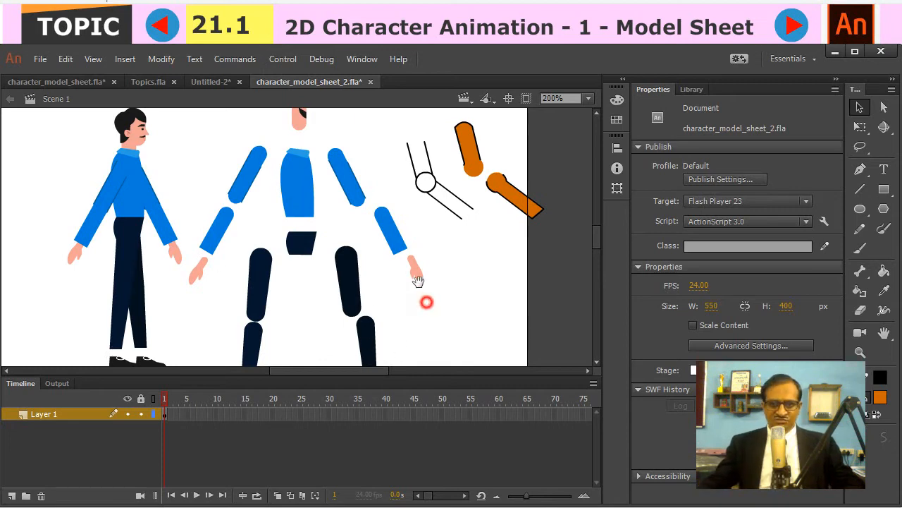
{"action": "left_click_drag", "start_coordinate": [421, 282], "coordinate": [397, 264]}
{"action": "key", "text": "n"}
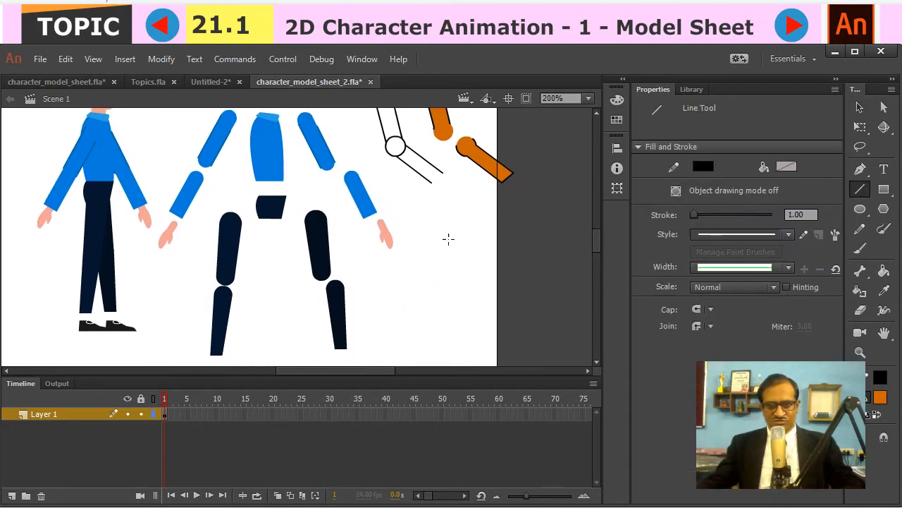
{"action": "mouse_move", "coordinate": [430, 223]}
{"action": "left_mouse_down"}
{"action": "mouse_move", "coordinate": [437, 276]}
{"action": "mouse_move", "coordinate": [424, 324]}
{"action": "left_mouse_up"}
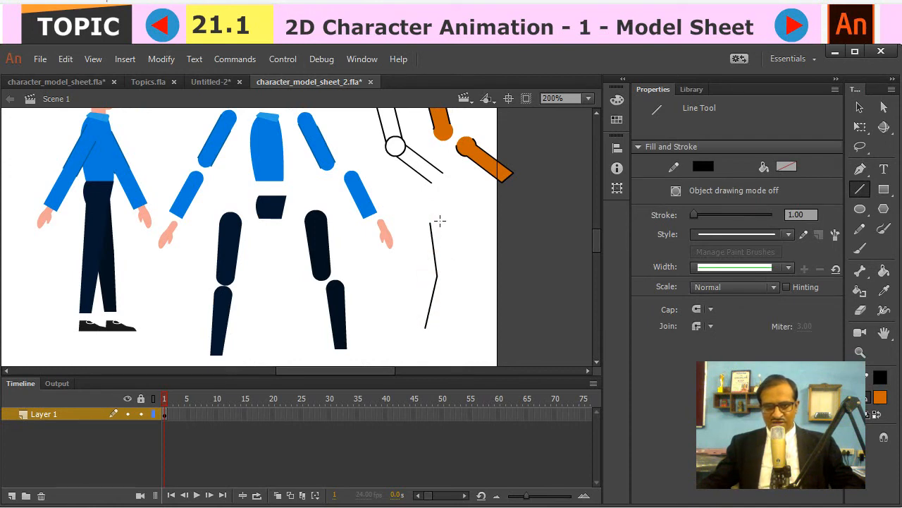
{"action": "mouse_move", "coordinate": [440, 221]}
{"action": "left_mouse_down"}
{"action": "mouse_move", "coordinate": [454, 274]}
{"action": "mouse_move", "coordinate": [438, 325]}
{"action": "mouse_move", "coordinate": [472, 330]}
{"action": "mouse_move", "coordinate": [467, 341]}
{"action": "mouse_move", "coordinate": [427, 339]}
{"action": "mouse_move", "coordinate": [425, 325]}
{"action": "left_mouse_up"}
{"action": "key", "text": "v"}
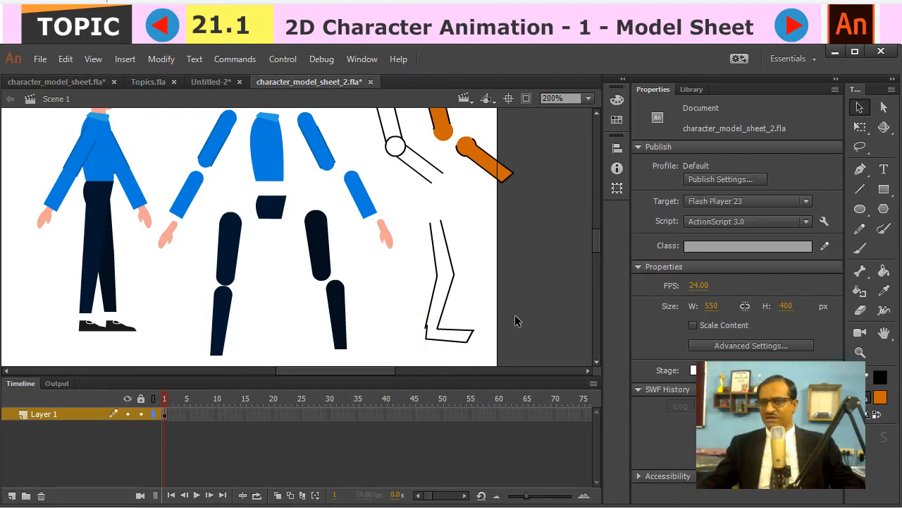
- Draw a short line across the open top of the leg outline
{"action": "key", "text": "n"}
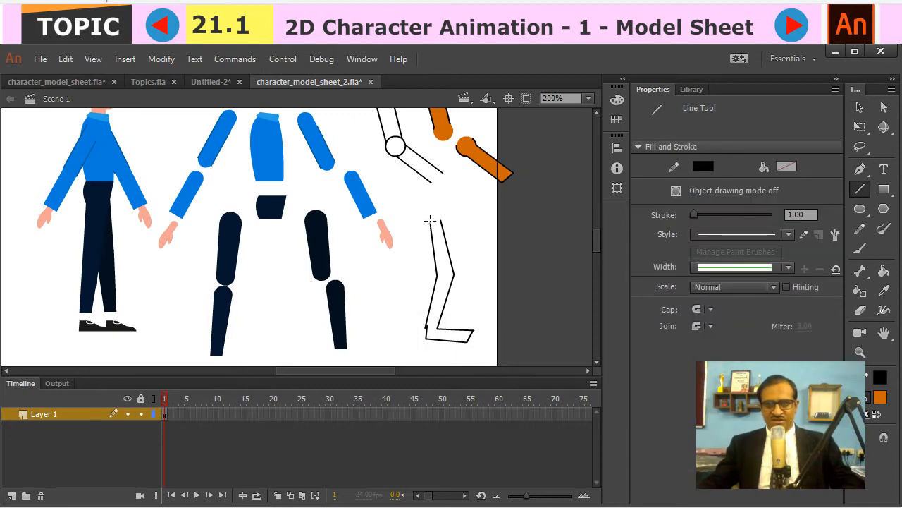
{"action": "left_click_drag", "start_coordinate": [429, 224], "coordinate": [440, 221]}
{"action": "left_click", "coordinate": [437, 222], "text": "ctrl"}
- Join the loose line ends at the top of the thigh and at the heel so the leg outline is closed
{"action": "key", "text": "z"}
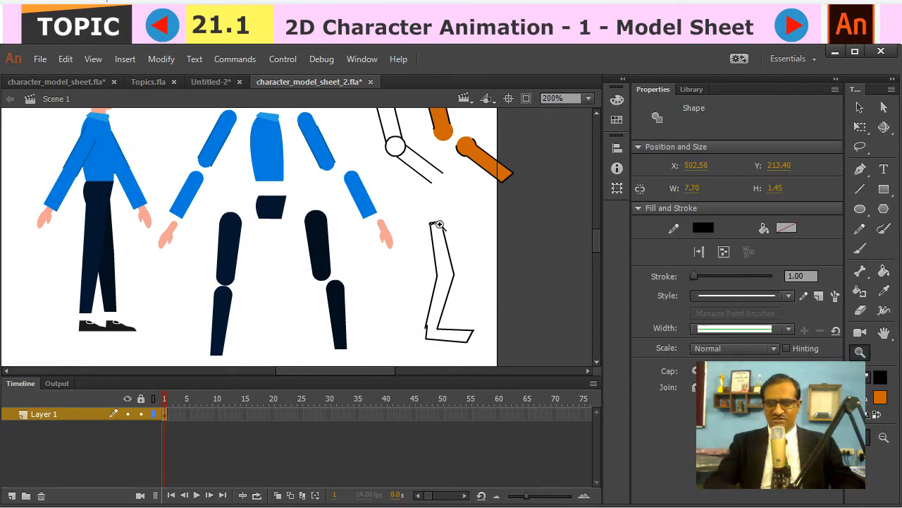
{"action": "left_click", "coordinate": [438, 224]}
{"action": "key", "text": "v"}
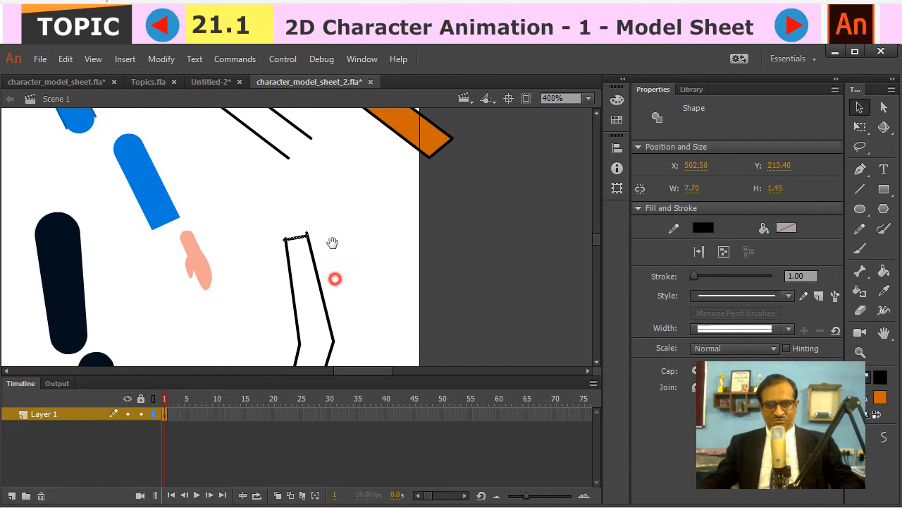
{"action": "left_click_drag", "start_coordinate": [332, 244], "coordinate": [326, 144]}
{"action": "left_click", "coordinate": [345, 186]}
{"action": "left_click_drag", "start_coordinate": [271, 310], "coordinate": [268, 313]}
{"action": "left_click_drag", "start_coordinate": [356, 220], "coordinate": [354, 306]}
{"action": "left_click_drag", "start_coordinate": [287, 200], "coordinate": [267, 205]}
{"action": "left_click", "coordinate": [330, 247]}
{"action": "left_click", "coordinate": [268, 207]}
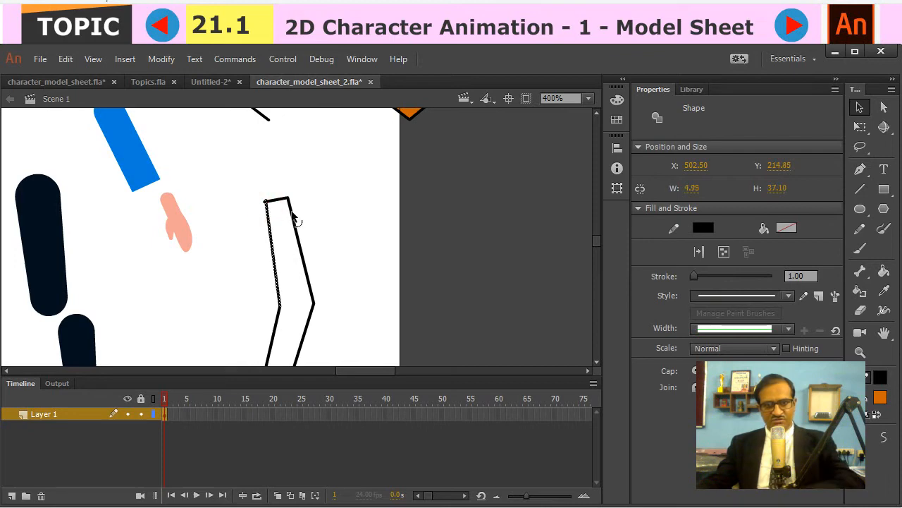
{"action": "left_click", "coordinate": [271, 176]}
{"action": "left_click_drag", "start_coordinate": [265, 206], "coordinate": [288, 198]}
{"action": "key", "text": "space"}
{"action": "left_click_drag", "start_coordinate": [421, 276], "coordinate": [423, 183]}
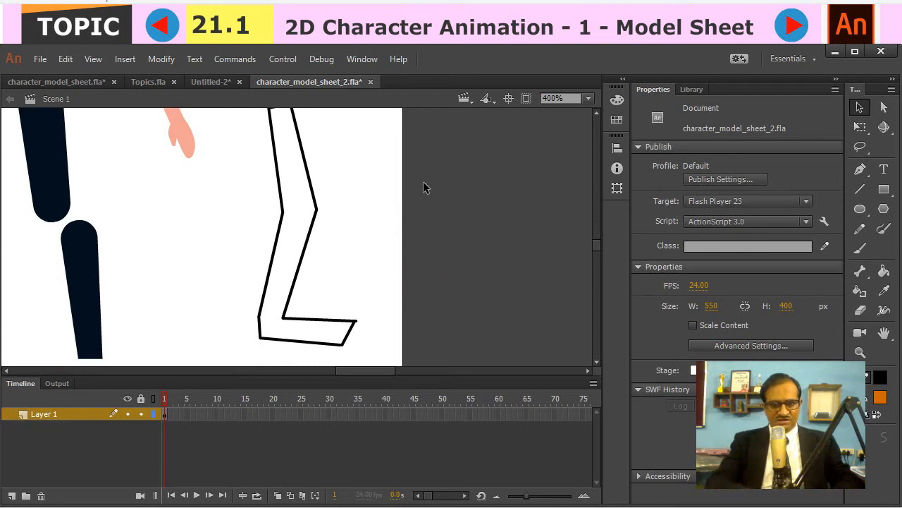
{"action": "key", "text": "ctrl+minus"}
{"action": "left_click_drag", "start_coordinate": [276, 161], "coordinate": [360, 333]}
{"action": "left_click_drag", "start_coordinate": [313, 227], "coordinate": [434, 232]}
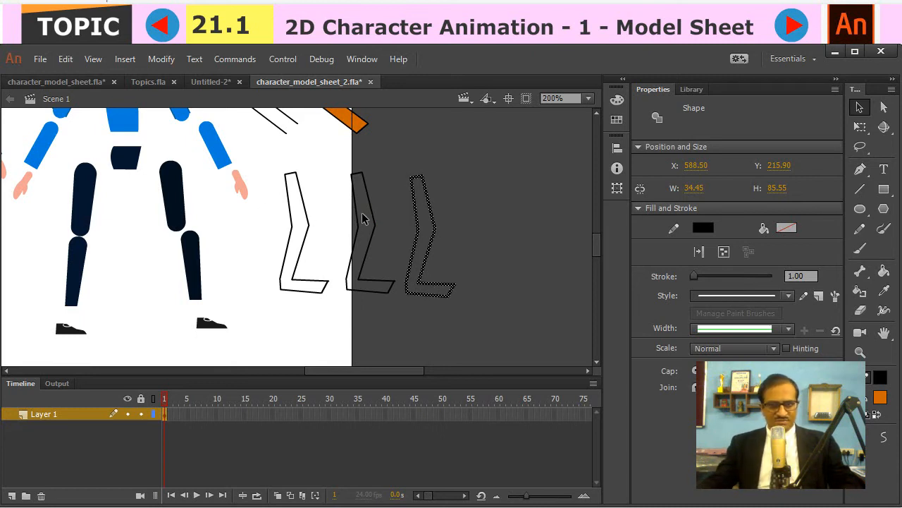
{"action": "left_click", "coordinate": [498, 235]}
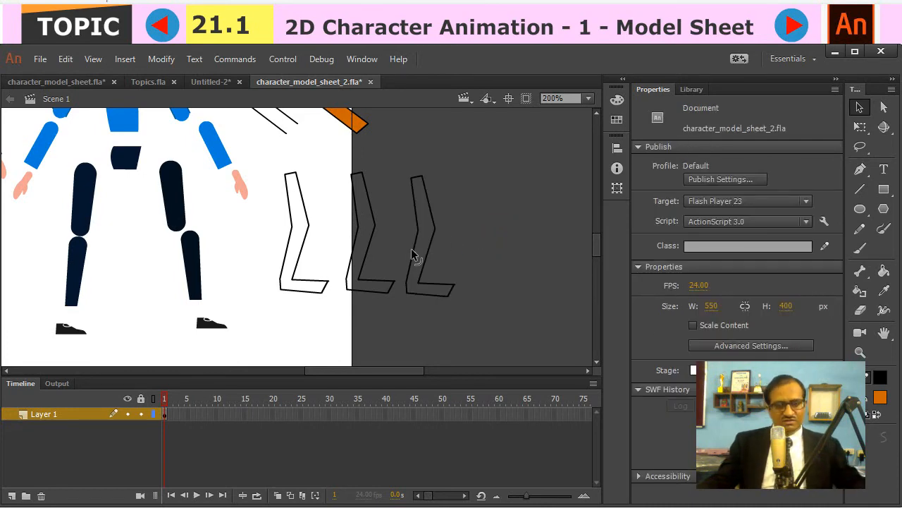
{"action": "key", "text": "z"}
{"action": "left_click", "coordinate": [386, 235]}
{"action": "key", "text": "space"}
{"action": "left_click_drag", "start_coordinate": [239, 258], "coordinate": [306, 243]}
{"action": "key", "text": "ctrl+z"}
{"action": "key", "text": "ctrl+z"}
{"action": "key", "text": "ctrl+z"}
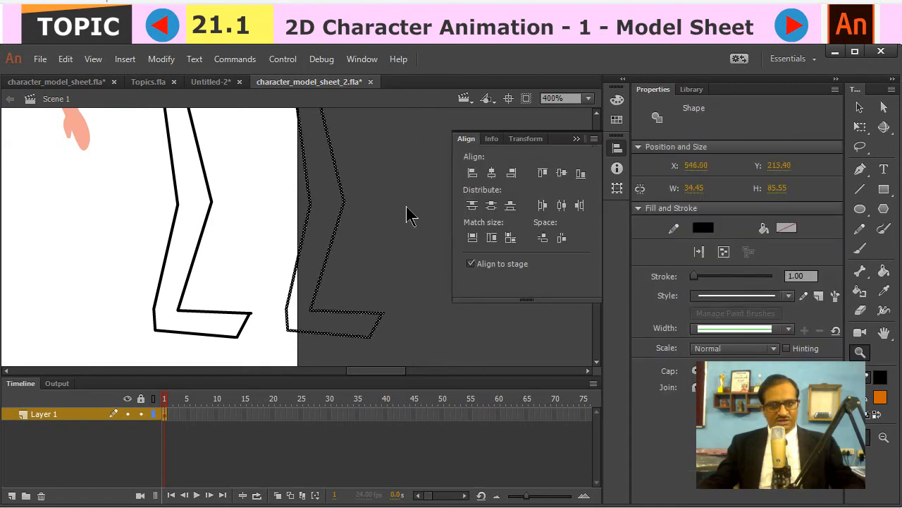
- Draw an orange circle with a black outline at the knee and another at the ankle, each spanning the leg's width
{"action": "left_click", "coordinate": [861, 208]}
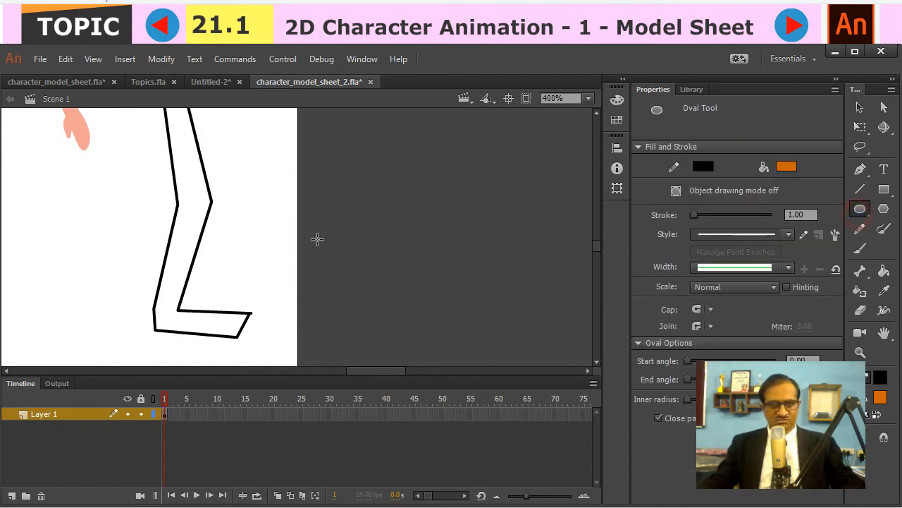
{"action": "left_click_drag", "start_coordinate": [194, 202], "coordinate": [208, 219]}
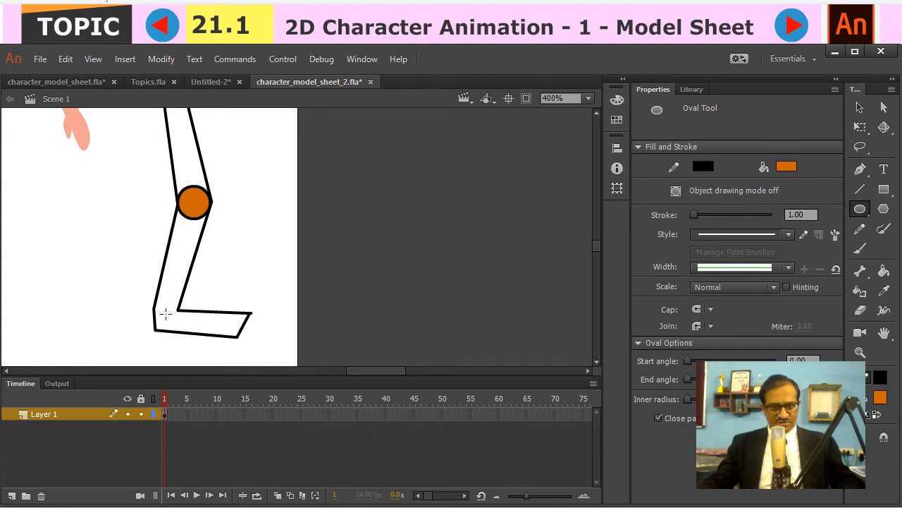
{"action": "left_click_drag", "start_coordinate": [167, 314], "coordinate": [183, 328]}
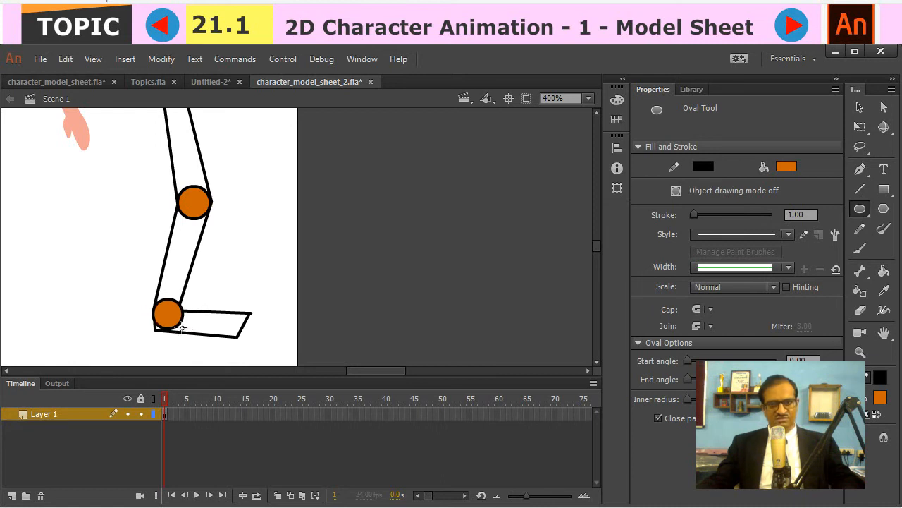
- Delete the orange fill from the knee and ankle circles, leaving only their outlines
{"action": "key", "text": "v"}
{"action": "key", "text": "ctrl+minus"}
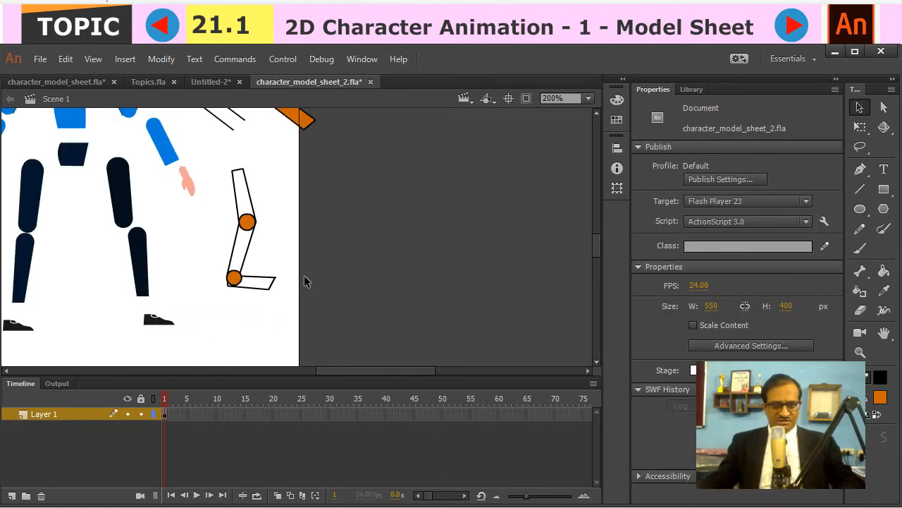
{"action": "left_click", "coordinate": [247, 223]}
{"action": "key", "text": "Delete"}
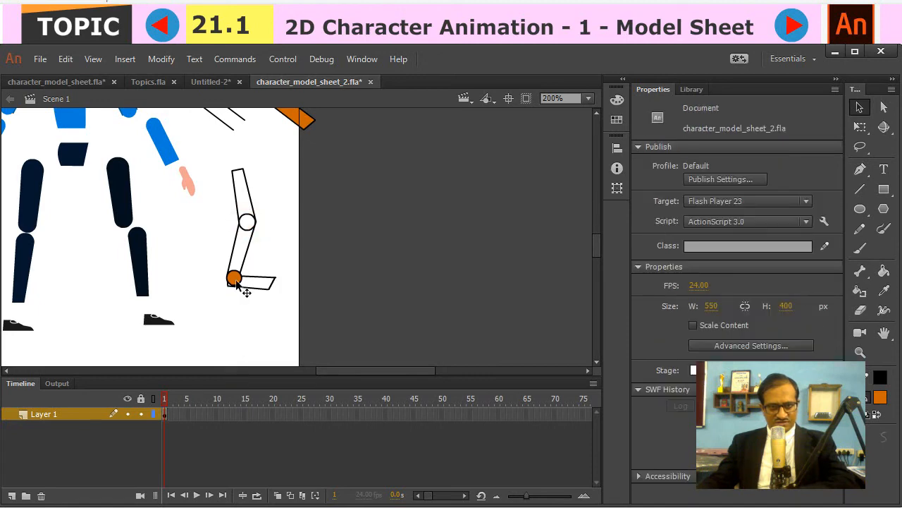
{"action": "left_click", "coordinate": [237, 279]}
{"action": "key", "text": "Delete"}
- Make two copies of the leg outline with its joint circles, side by side to the right of the original
{"action": "left_click_drag", "start_coordinate": [219, 161], "coordinate": [304, 312]}
{"action": "left_click_drag", "start_coordinate": [255, 221], "coordinate": [398, 226]}
{"action": "left_click", "coordinate": [442, 227]}
{"action": "key", "text": "z"}
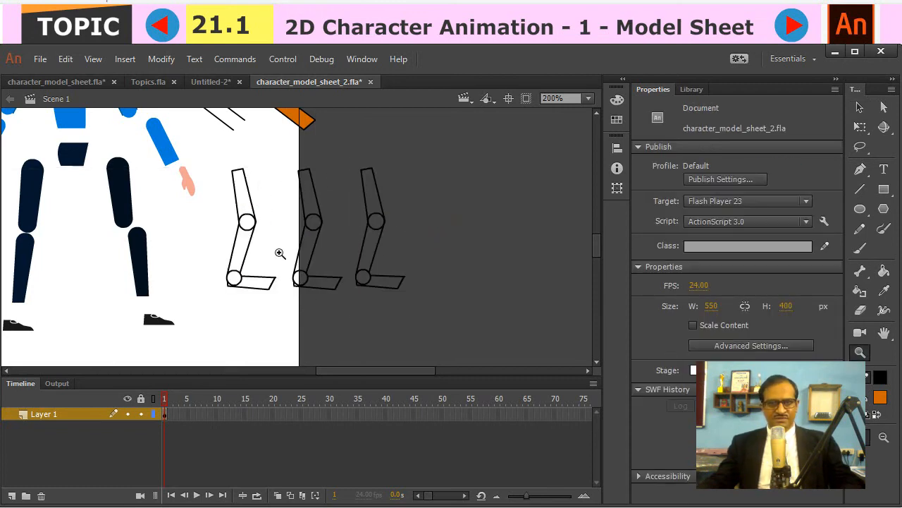
- Delete the shin, ankle and foot lines from the original leg, keeping the thigh and its knee circle
{"action": "key", "text": "v"}
{"action": "left_click_drag", "start_coordinate": [219, 249], "coordinate": [279, 302]}
{"action": "key", "text": "Delete"}
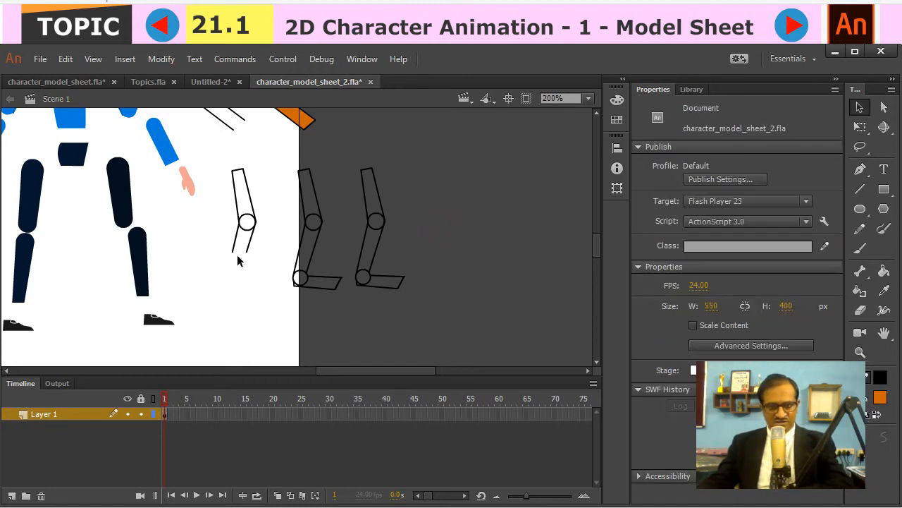
{"action": "left_click", "coordinate": [250, 246]}
{"action": "key", "text": "Delete"}
- Delete the thigh and foot lines around the first leg copy, keeping the lower leg with its knee and ankle circles
{"action": "left_click_drag", "start_coordinate": [287, 153], "coordinate": [331, 199]}
{"action": "key", "text": "Delete"}
{"action": "left_click", "coordinate": [305, 203]}
{"action": "key", "text": "Delete"}
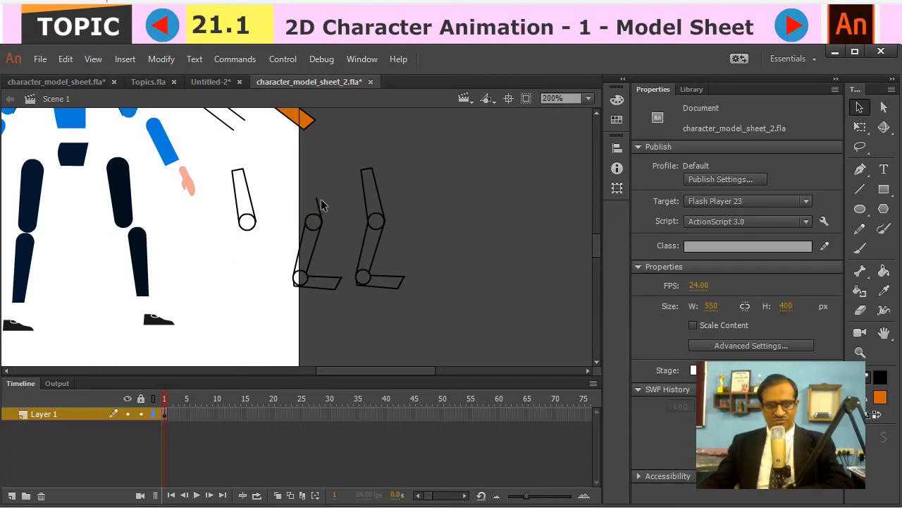
{"action": "left_click", "coordinate": [318, 203]}
{"action": "key", "text": "Delete"}
{"action": "left_click", "coordinate": [322, 281]}
{"action": "key", "text": "Delete"}
{"action": "left_click", "coordinate": [297, 283]}
{"action": "key", "text": "Delete"}
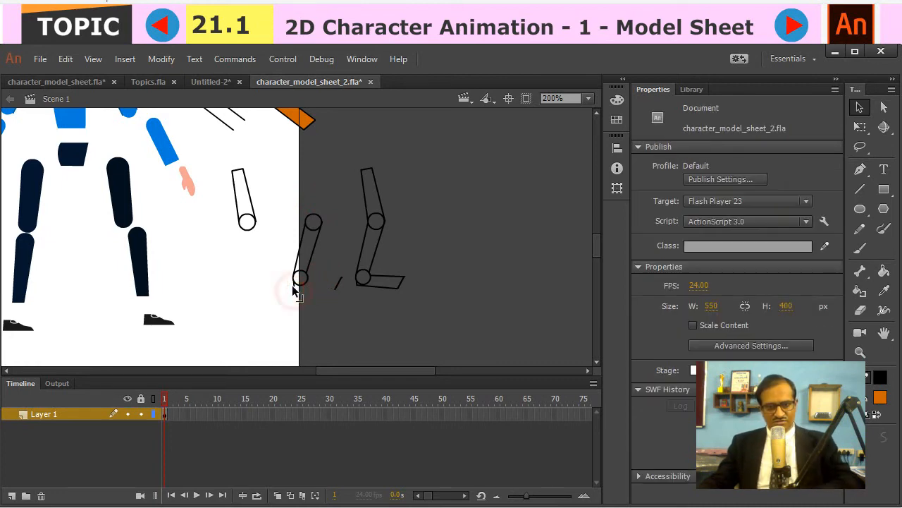
{"action": "left_click", "coordinate": [294, 286]}
{"action": "key", "text": "Delete"}
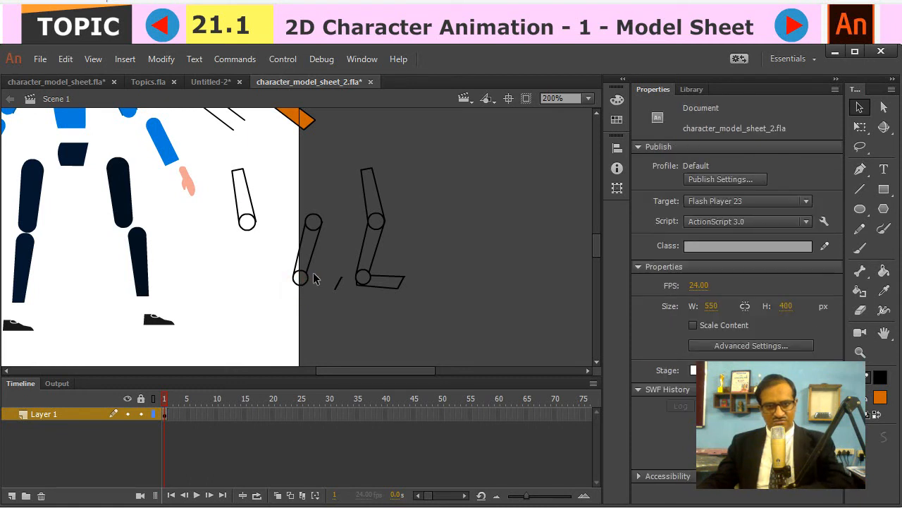
- Move the lower leg piece below the thigh and delete the stray toe line left from that copy
{"action": "left_click_drag", "start_coordinate": [334, 208], "coordinate": [271, 318]}
{"action": "left_click_drag", "start_coordinate": [317, 258], "coordinate": [249, 287]}
{"action": "left_click", "coordinate": [387, 213]}
{"action": "left_click_drag", "start_coordinate": [324, 272], "coordinate": [345, 300]}
{"action": "key", "text": "Delete"}
- Reduce the remaining leg copy to the foot with its ankle circle and place it below the lower leg
{"action": "left_click_drag", "start_coordinate": [335, 151], "coordinate": [398, 255]}
{"action": "key", "text": "Delete"}
{"action": "left_click", "coordinate": [359, 263]}
{"action": "key", "text": "Delete"}
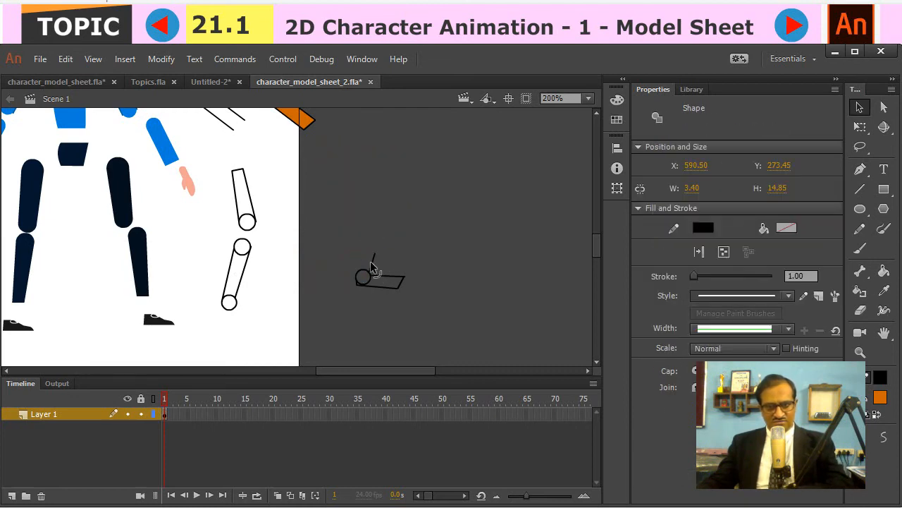
{"action": "left_click", "coordinate": [372, 263]}
{"action": "key", "text": "Delete"}
{"action": "left_click_drag", "start_coordinate": [343, 256], "coordinate": [420, 311]}
{"action": "left_click_drag", "start_coordinate": [382, 276], "coordinate": [225, 345]}
{"action": "left_click", "coordinate": [265, 298]}
- Fill the thigh, lower leg and foot, including their joint circles, with orange using the Paint Bucket
{"action": "key", "text": "k"}
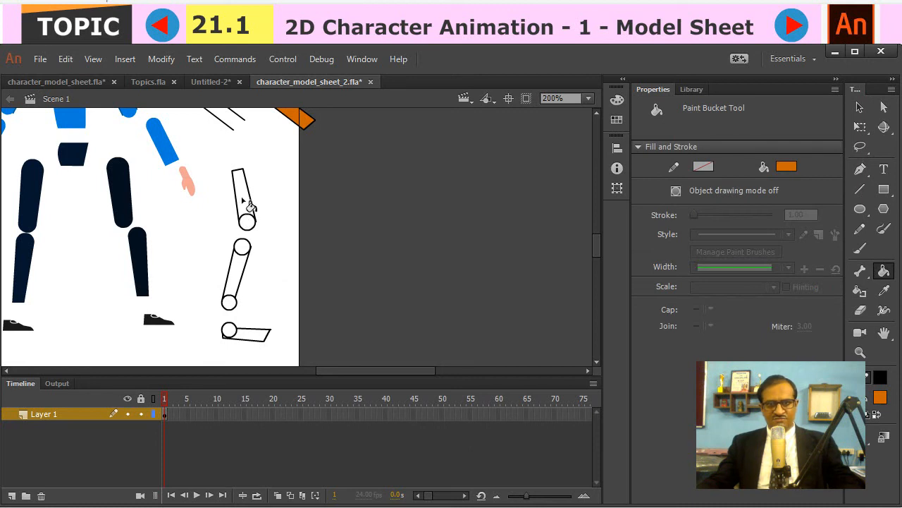
{"action": "left_click", "coordinate": [243, 198]}
{"action": "left_click", "coordinate": [247, 223]}
{"action": "left_click", "coordinate": [242, 248]}
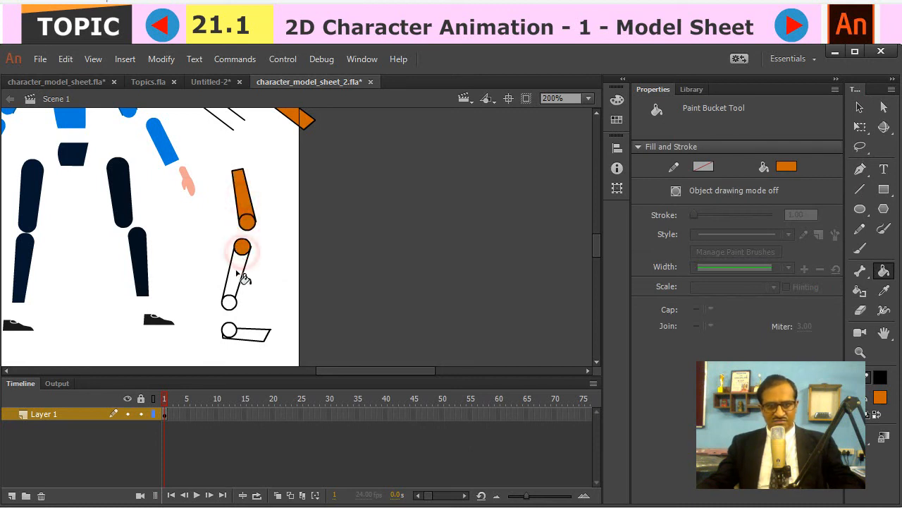
{"action": "left_click", "coordinate": [237, 275]}
{"action": "left_click", "coordinate": [229, 302]}
{"action": "left_click", "coordinate": [229, 331]}
{"action": "left_click", "coordinate": [258, 335]}
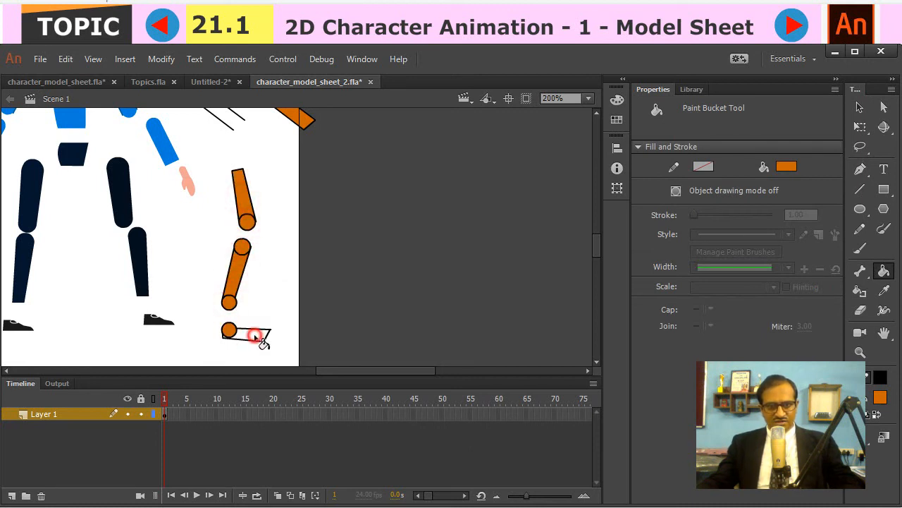
- Delete the circle arcs inside the thigh, lower leg and foot so each piece has one continuous rounded outline
{"action": "key", "text": "v"}
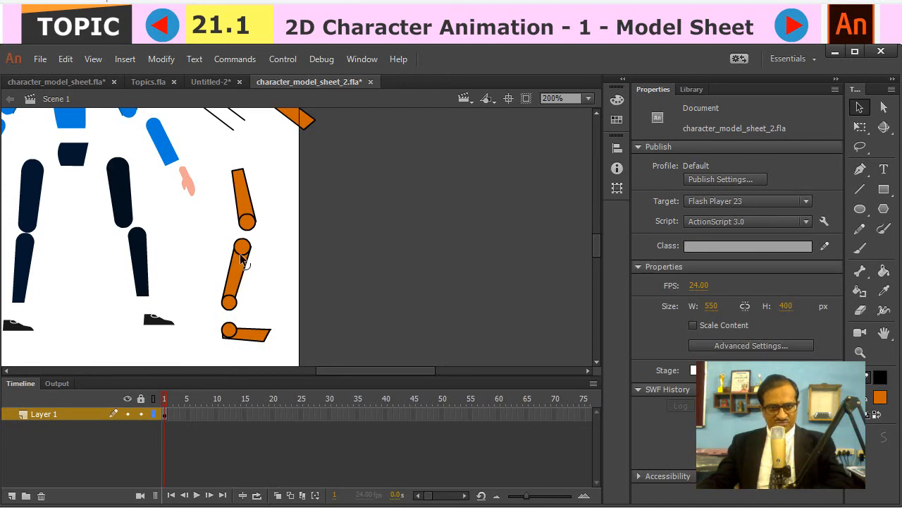
{"action": "left_click", "coordinate": [242, 261]}
{"action": "left_click", "coordinate": [252, 244]}
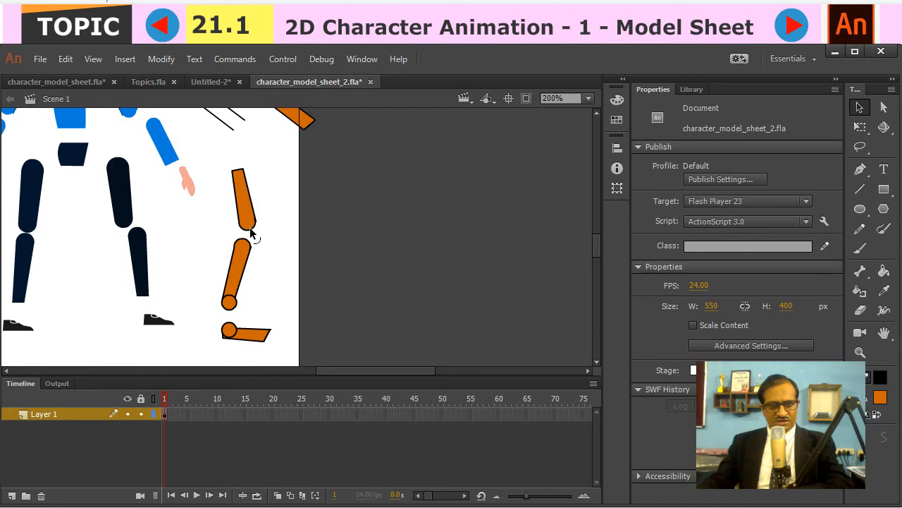
{"action": "left_click", "coordinate": [236, 332]}
{"action": "key", "text": "Delete"}
{"action": "left_click", "coordinate": [261, 298]}
{"action": "left_click_drag", "start_coordinate": [190, 262], "coordinate": [476, 269]}
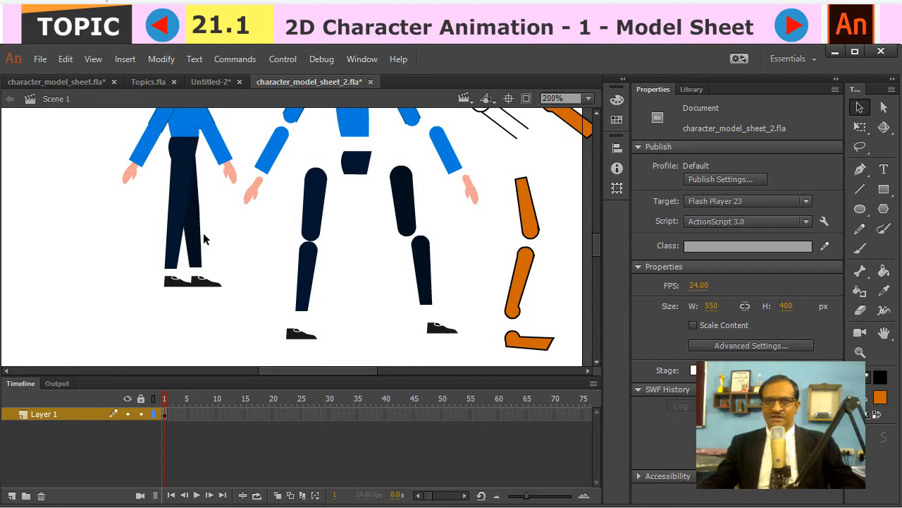
{"action": "left_click_drag", "start_coordinate": [483, 236], "coordinate": [335, 242]}
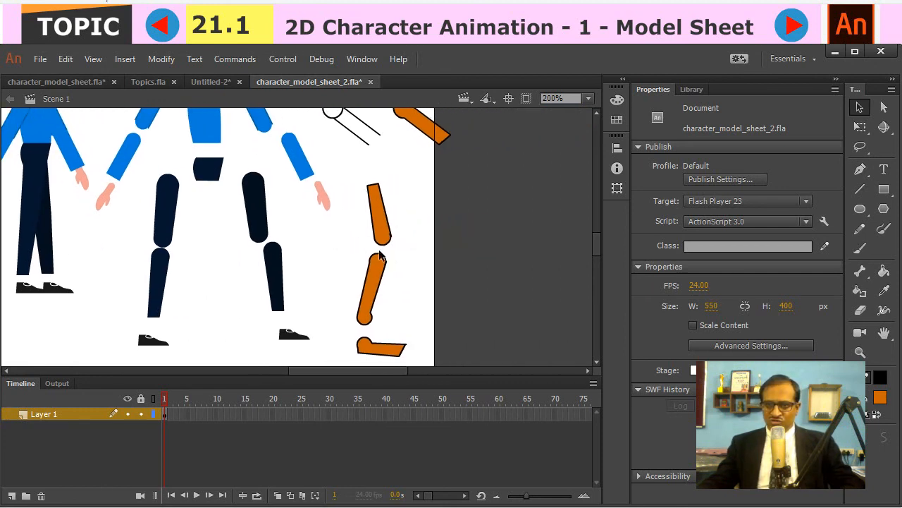
{"action": "left_click_drag", "start_coordinate": [415, 215], "coordinate": [446, 217]}
{"action": "left_click", "coordinate": [421, 233]}
{"action": "double_click", "coordinate": [417, 229]}
{"action": "key", "text": "F8"}
{"action": "type", "text": "kkkkkkkkkkkkkkkkkkkkkkkkkkkkkkkkkkkk"}
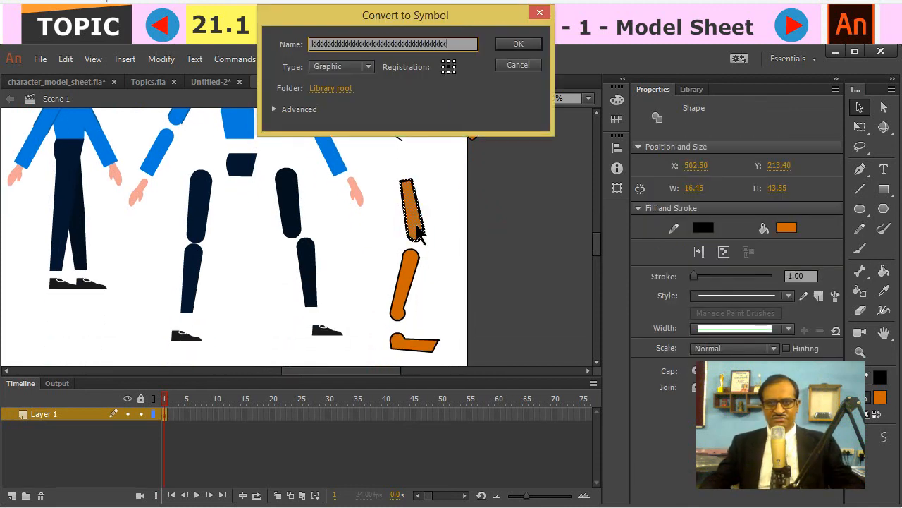
{"action": "key", "text": "Escape"}
{"action": "key", "text": "F8"}
{"action": "key", "text": "Escape"}
- Convert the whole orange thigh piece into a graphic symbol with a placeholder name of repeated k letters
{"action": "left_click", "coordinate": [440, 179]}
{"action": "left_click_drag", "start_coordinate": [389, 167], "coordinate": [437, 242]}
{"action": "key", "text": "F8"}
{"action": "type", "text": "kkkkkkkkkkkkkkkkkkkkkkkkkkkkkkk"}
{"action": "key", "text": "Return"}
- Convert the orange lower leg piece into a graphic symbol named kkkkkkkkkkk
{"action": "left_click", "coordinate": [414, 275]}
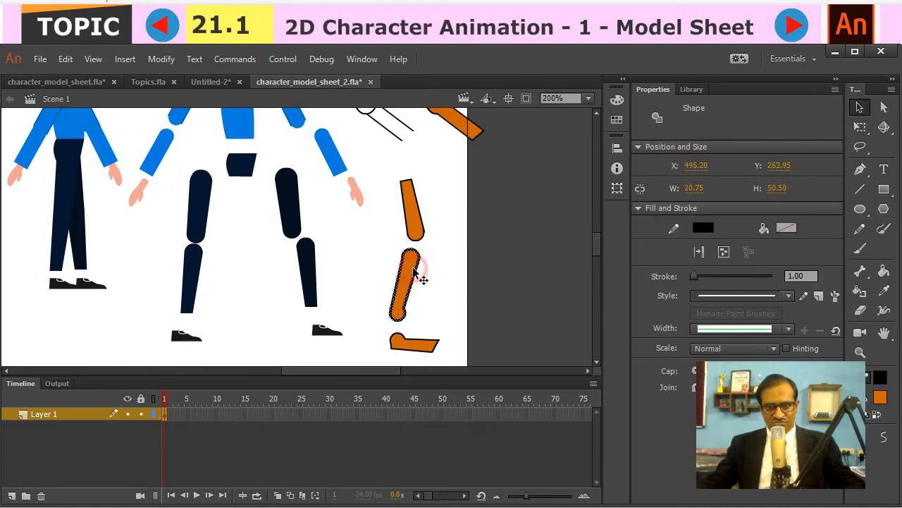
{"action": "key", "text": "F8"}
{"action": "type", "text": "kkkkkkkkkkk"}
{"action": "key", "text": "Return"}
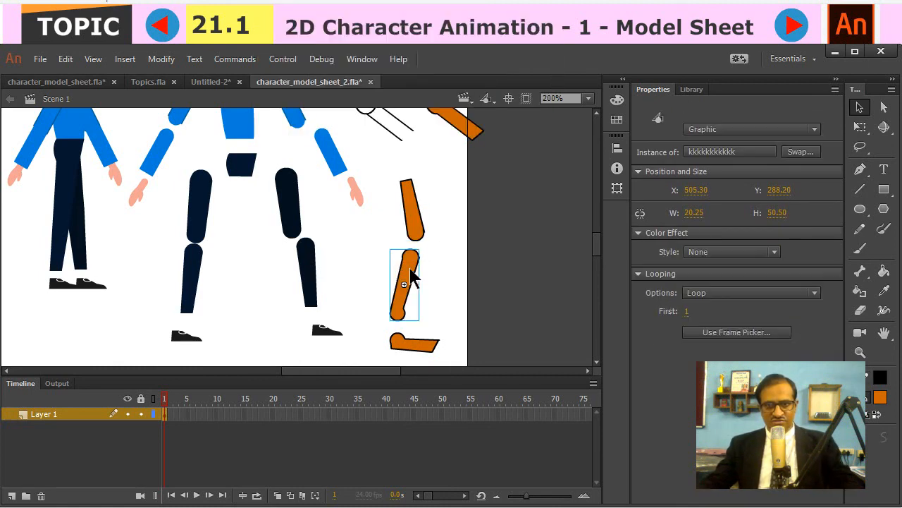
- Convert the orange foot piece into a symbol named kkkkkkkkkkkkkkk and deselect it
{"action": "left_click", "coordinate": [420, 350]}
{"action": "key", "text": "F8"}
{"action": "type", "text": "kkkkkkkkkkkkkkk"}
{"action": "key", "text": "Return"}
{"action": "left_click", "coordinate": [501, 281]}
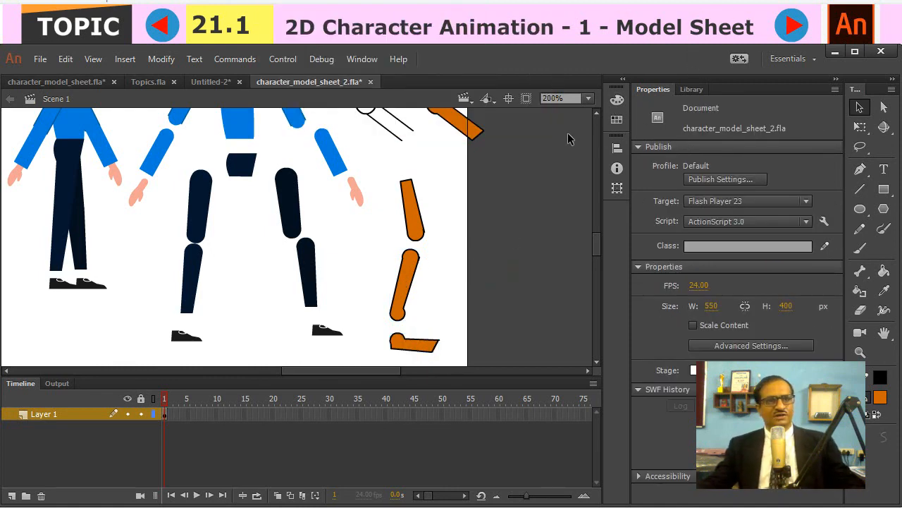
{"action": "mouse_move", "coordinate": [430, 165]}
{"action": "left_mouse_down"}
{"action": "mouse_move", "coordinate": [454, 202]}
{"action": "mouse_move", "coordinate": [498, 327]}
{"action": "left_mouse_up"}
{"action": "mouse_move", "coordinate": [357, 185]}
{"action": "left_mouse_down"}
{"action": "mouse_move", "coordinate": [391, 174]}
{"action": "mouse_move", "coordinate": [447, 122]}
{"action": "left_mouse_up"}
{"action": "left_click_drag", "start_coordinate": [494, 306], "coordinate": [416, 183]}
{"action": "left_click_drag", "start_coordinate": [452, 263], "coordinate": [403, 280]}
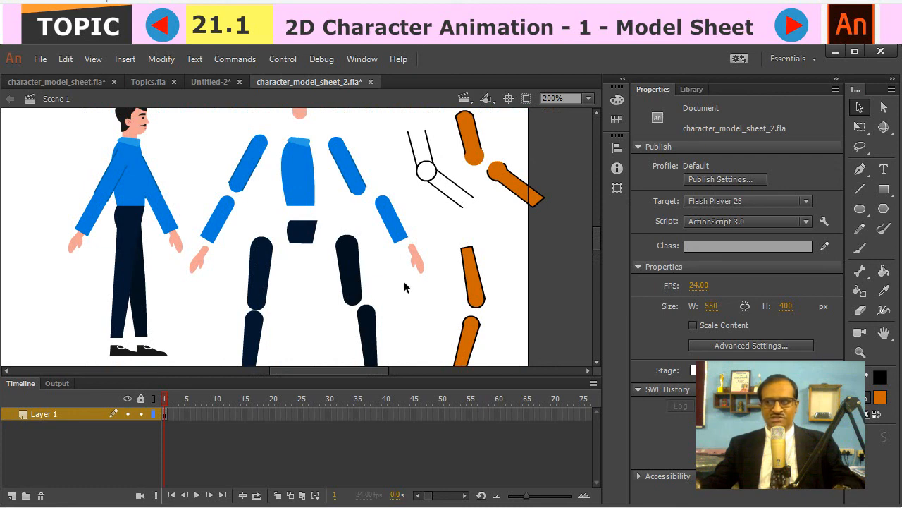